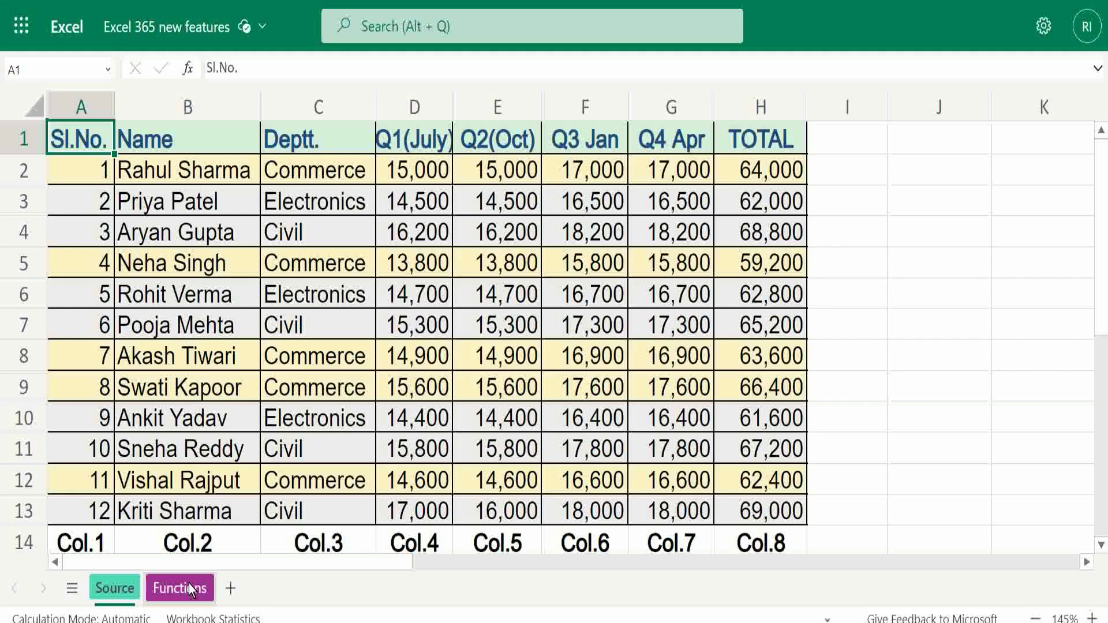
Step: Start a CHOOSECOLS formula in cell A1 of the Functions sheet
click(189, 583)
text(=)
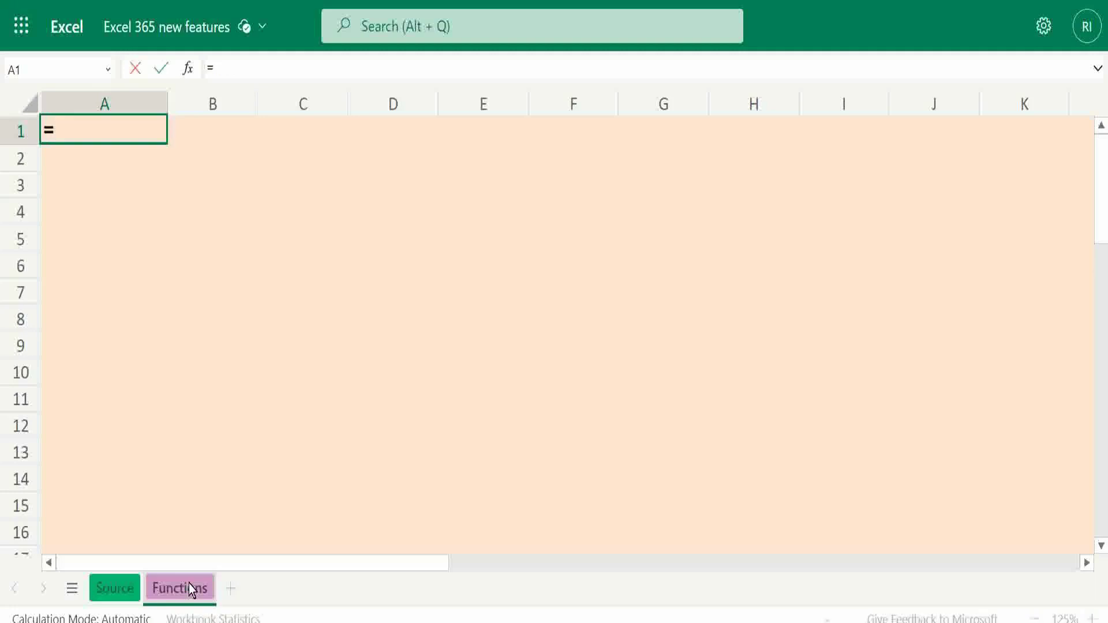
text(CHOOSECOL)
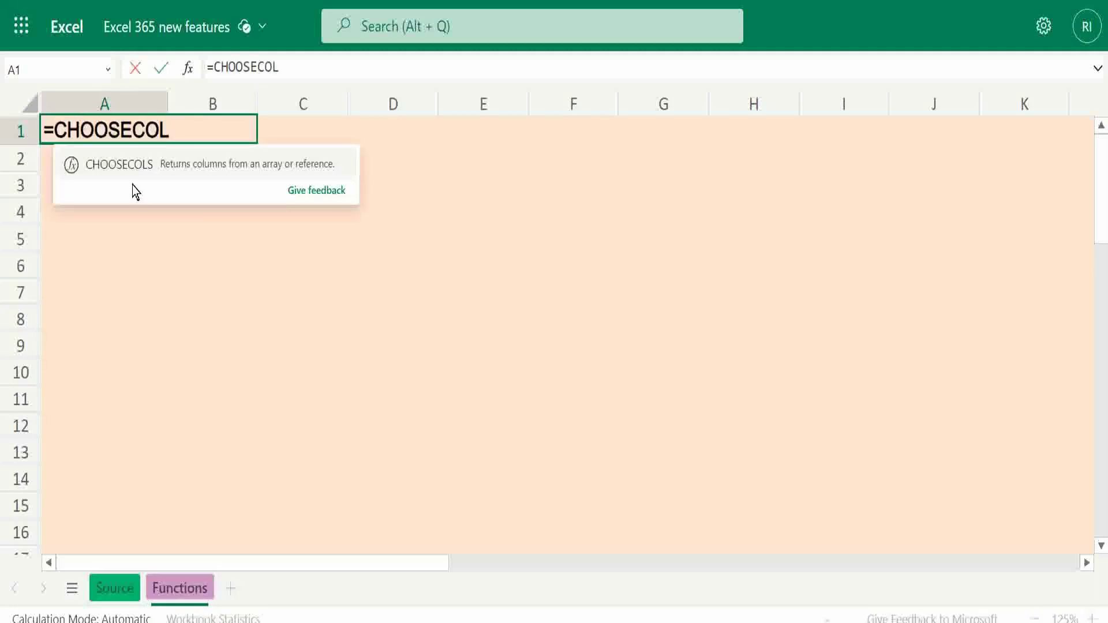
click(133, 167)
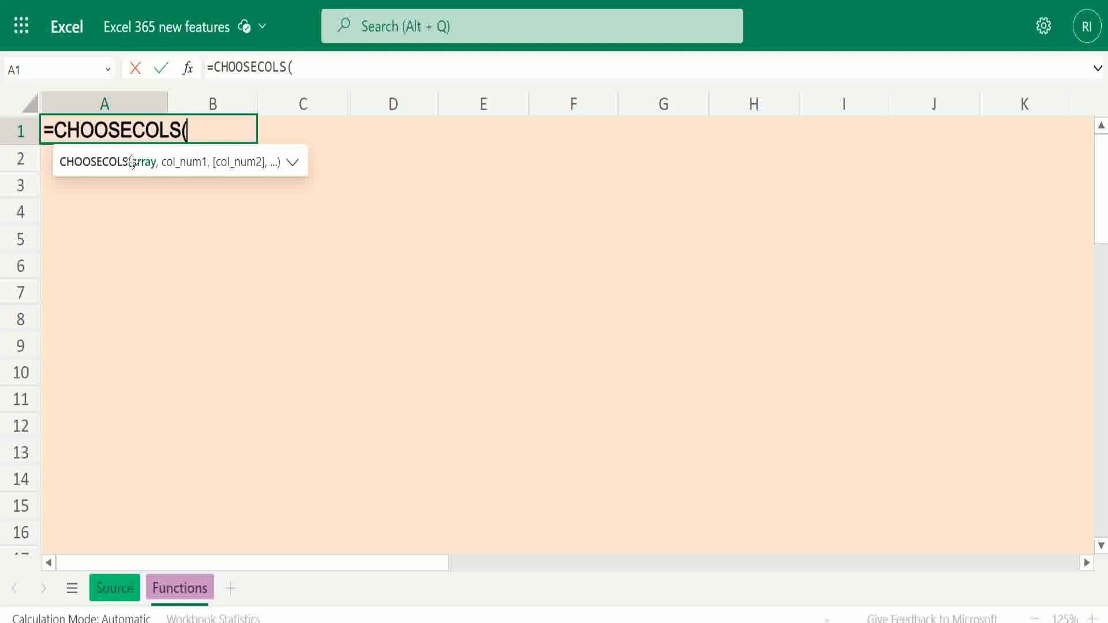
Step: Use the range A1:H13 on the Source sheet as the array of the CHOOSECOLS formula
click(113, 593)
click(73, 144)
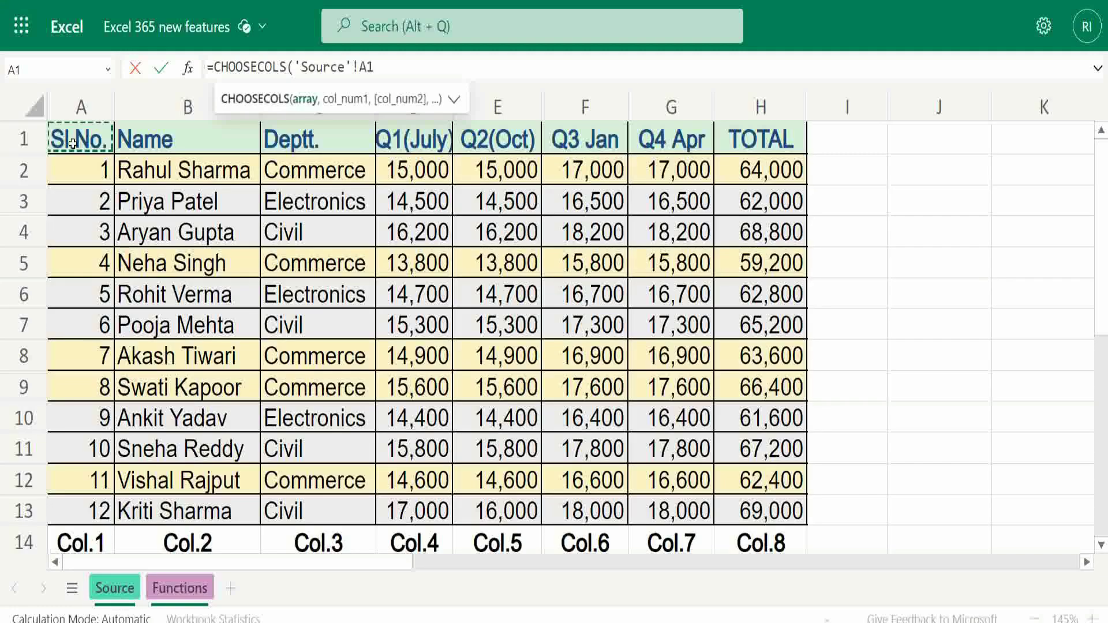
key(shift+Down)
key(shift+Down)
key(shift+Down)
key(shift+Down)
key(shift+Down)
key(shift+Down)
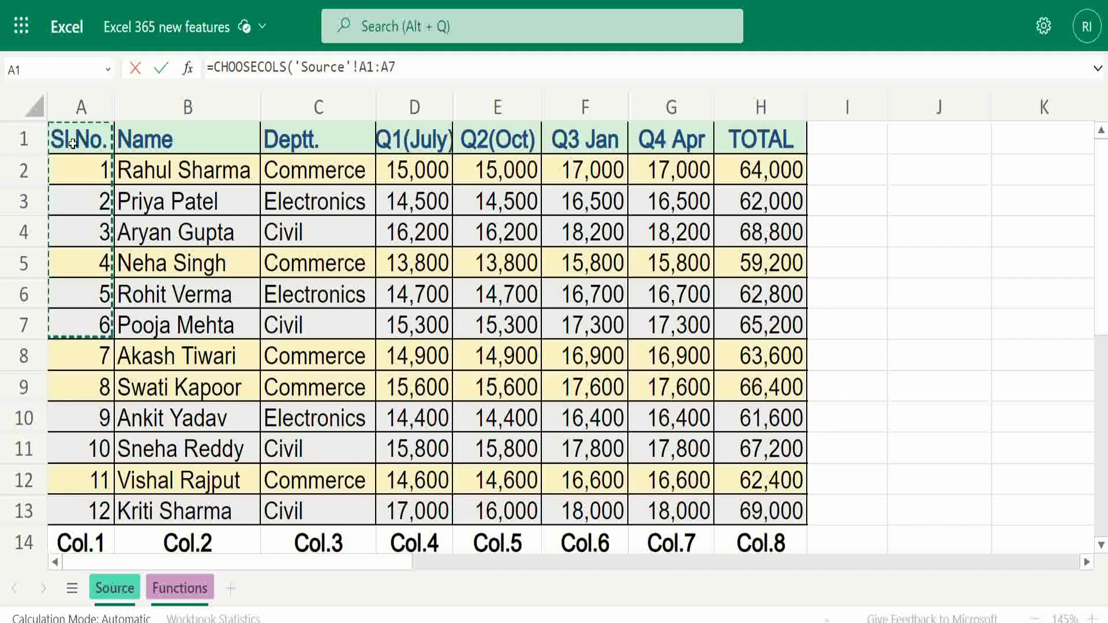
key(shift+Down)
key(shift+Down)
key(shift+Down)
key(shift+Down)
key(shift+Down)
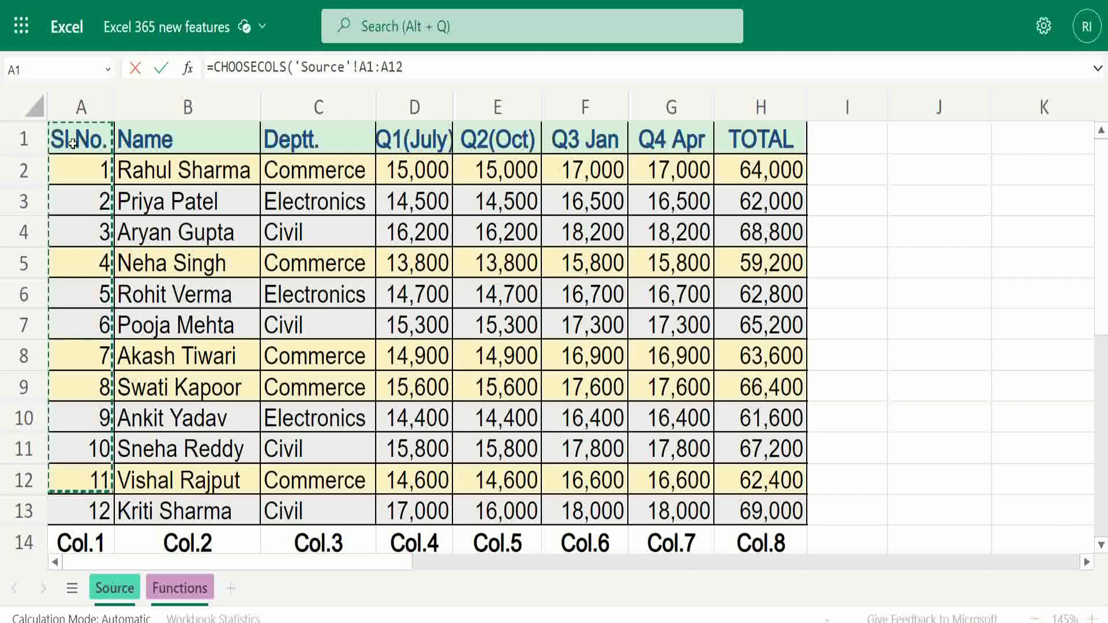
key(shift+Down)
key(shift+Right)
key(shift+Right)
key(shift+Right)
key(shift+Right)
key(shift+Right)
key(shift+Right)
key(shift+Right)
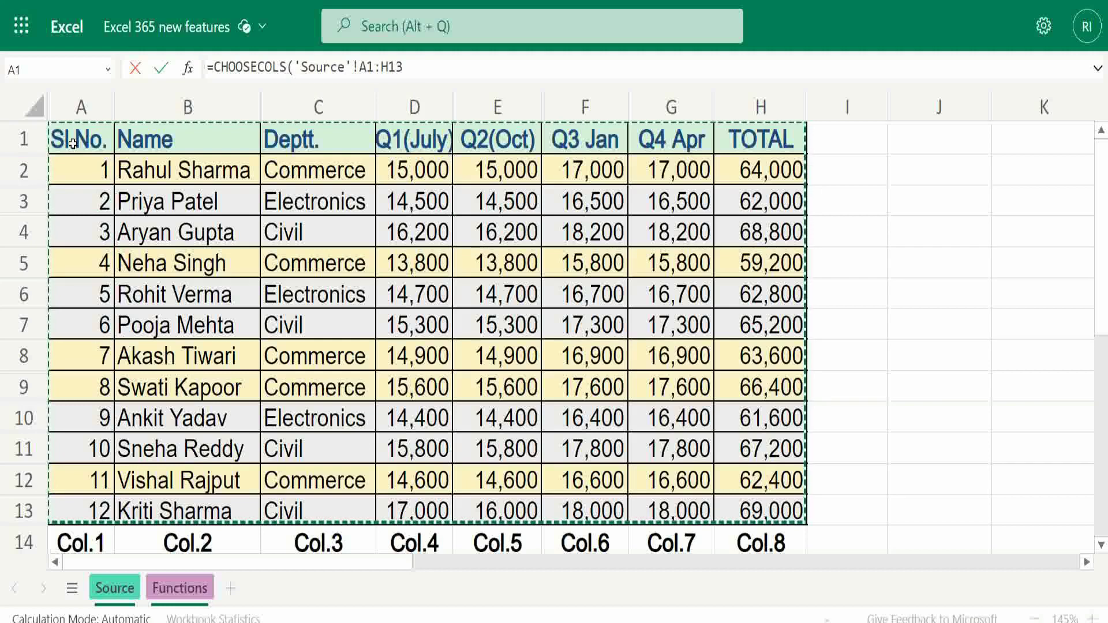
Step: Complete the CHOOSECOLS formula so it returns columns 2, 3 and 8
text(,)
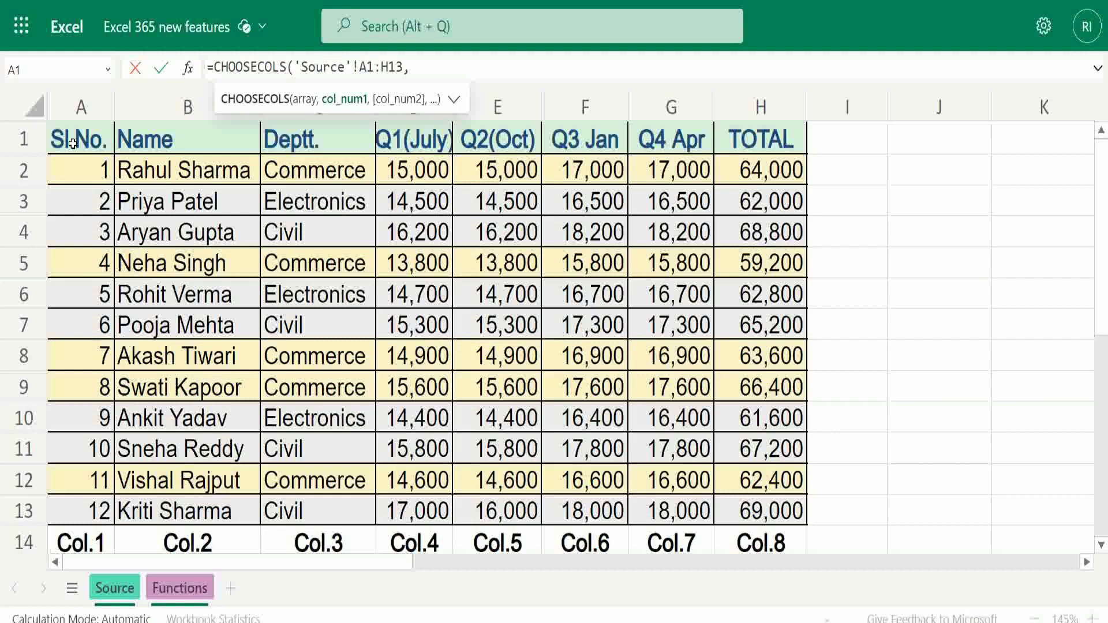
text(2,3)
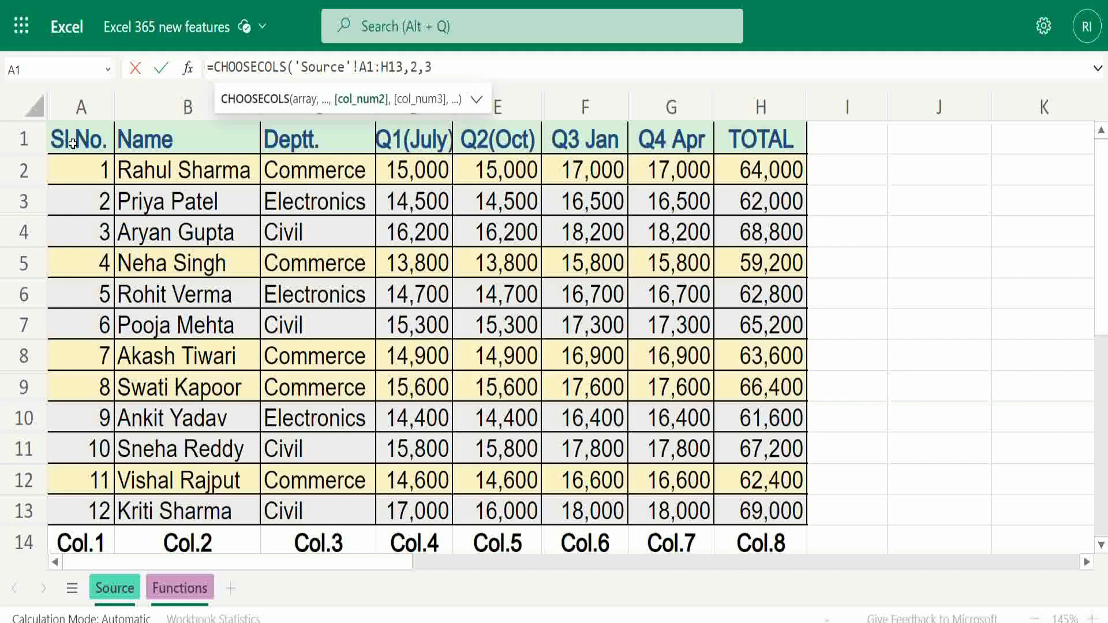
text(,8))
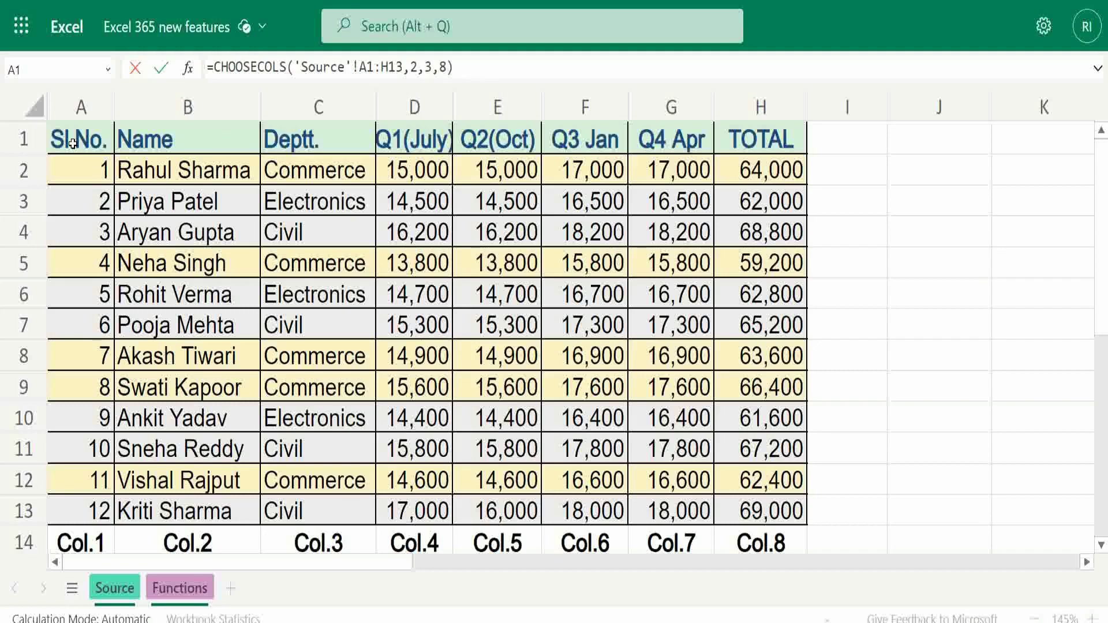
key(Return)
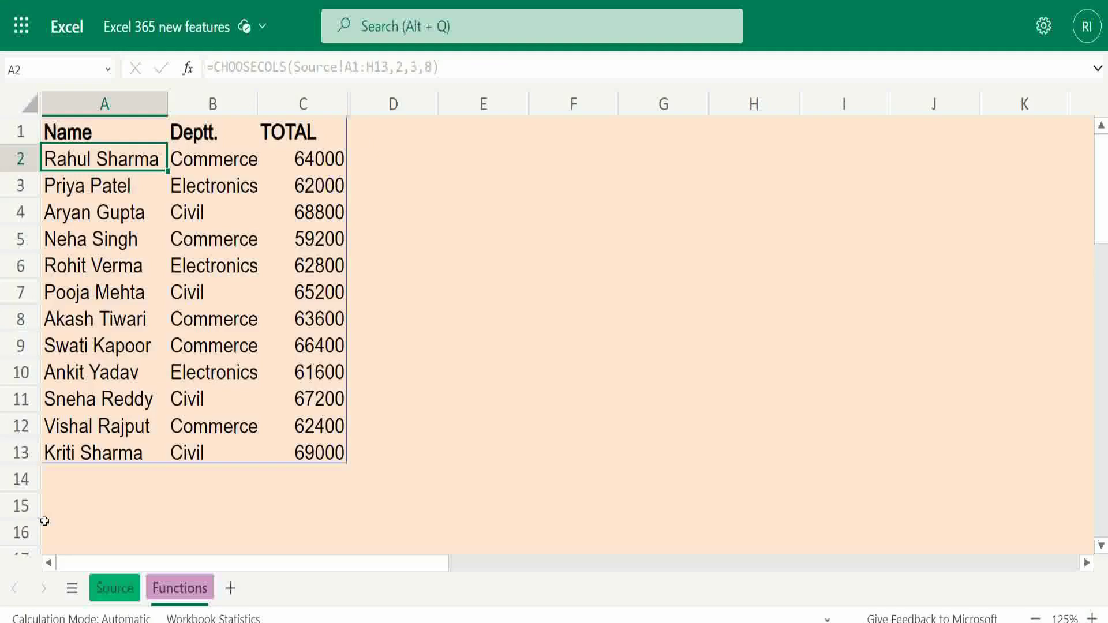
Step: Set cell D13 on the Source sheet to 16000 and check the corresponding total in C13 of the Functions sheet
click(114, 587)
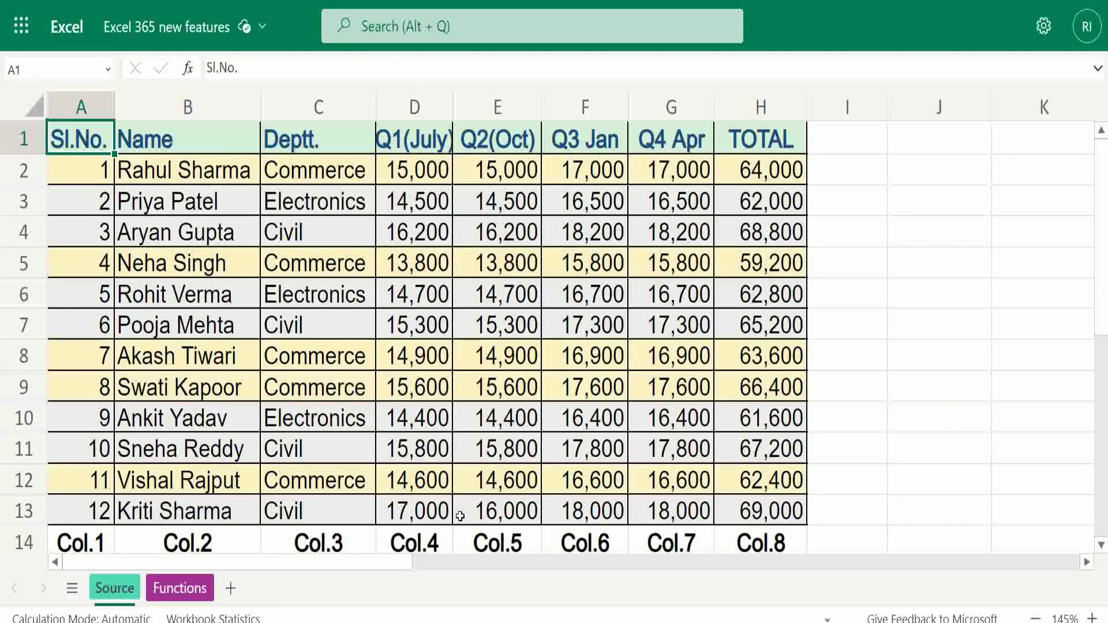
click(426, 514)
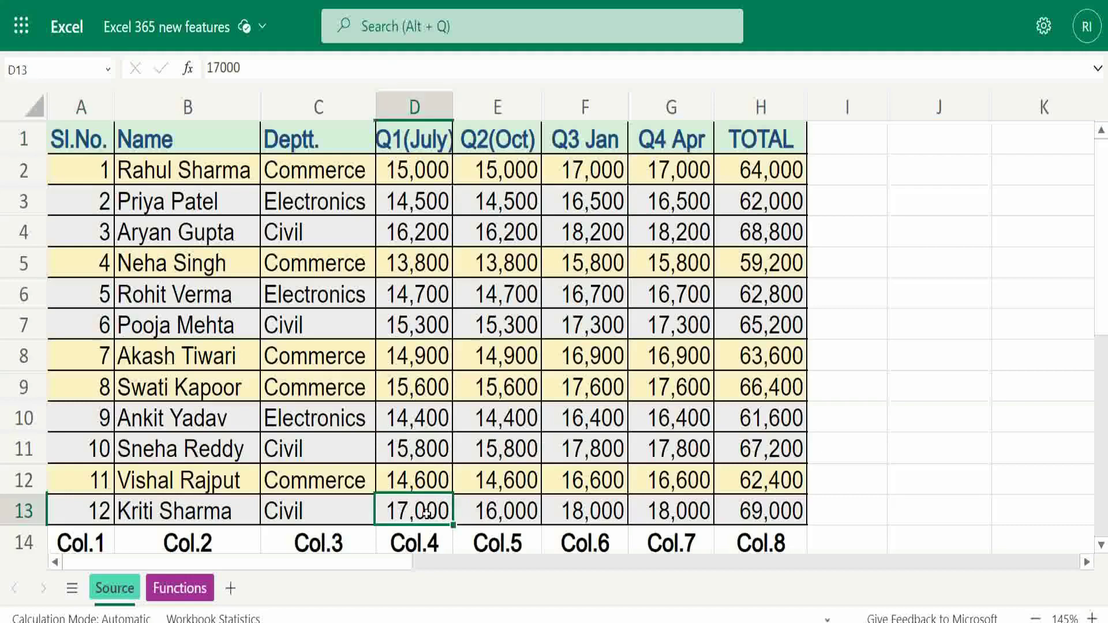
text(16)
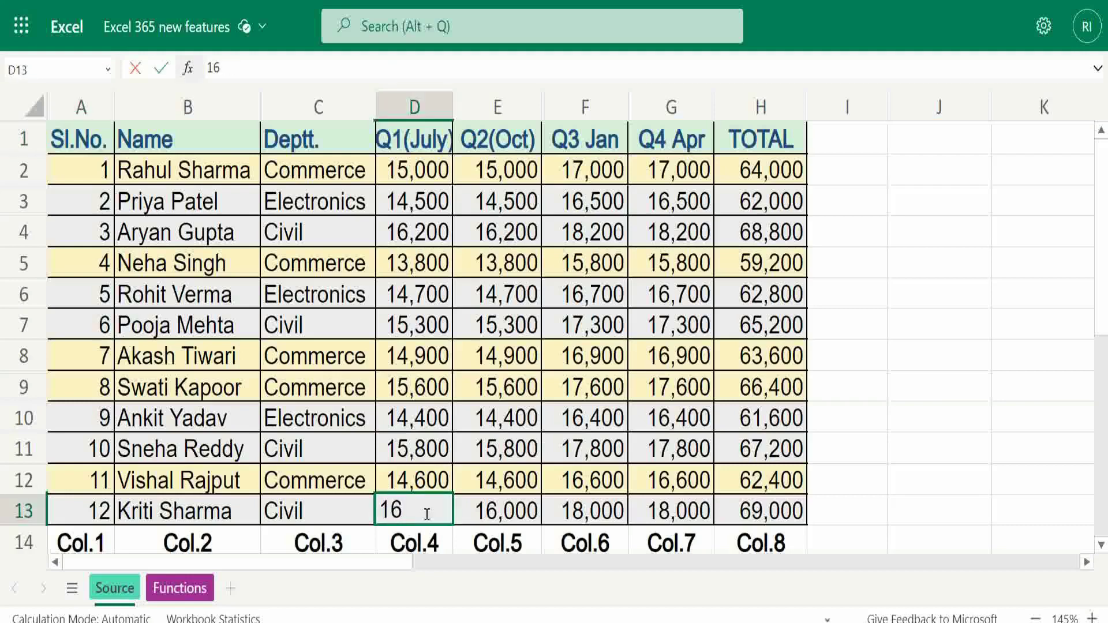
text(000)
key(Return)
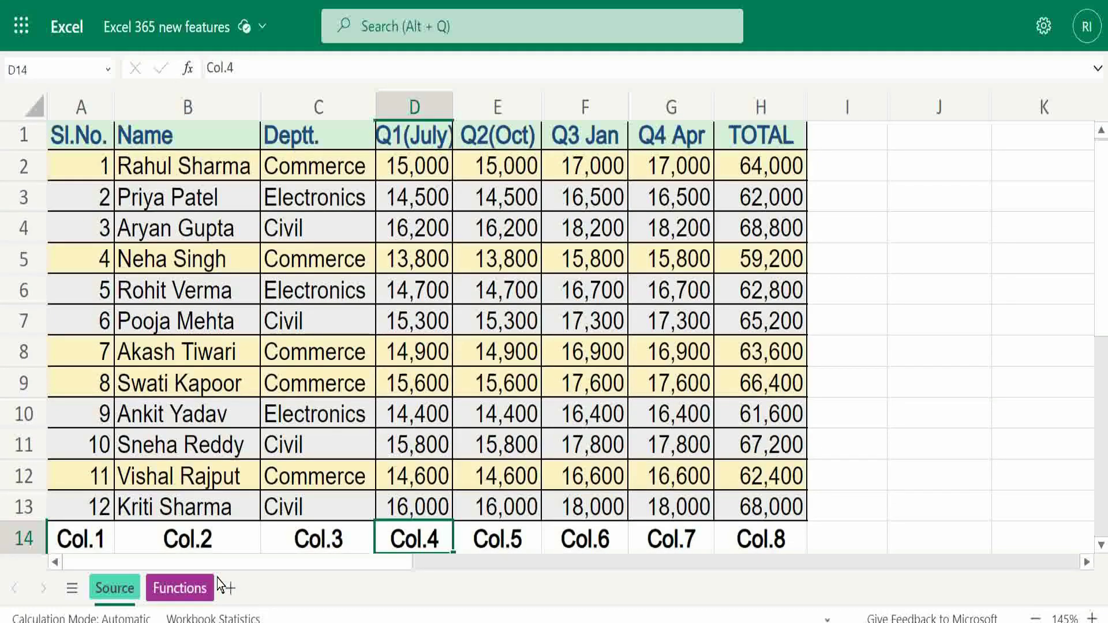
click(192, 580)
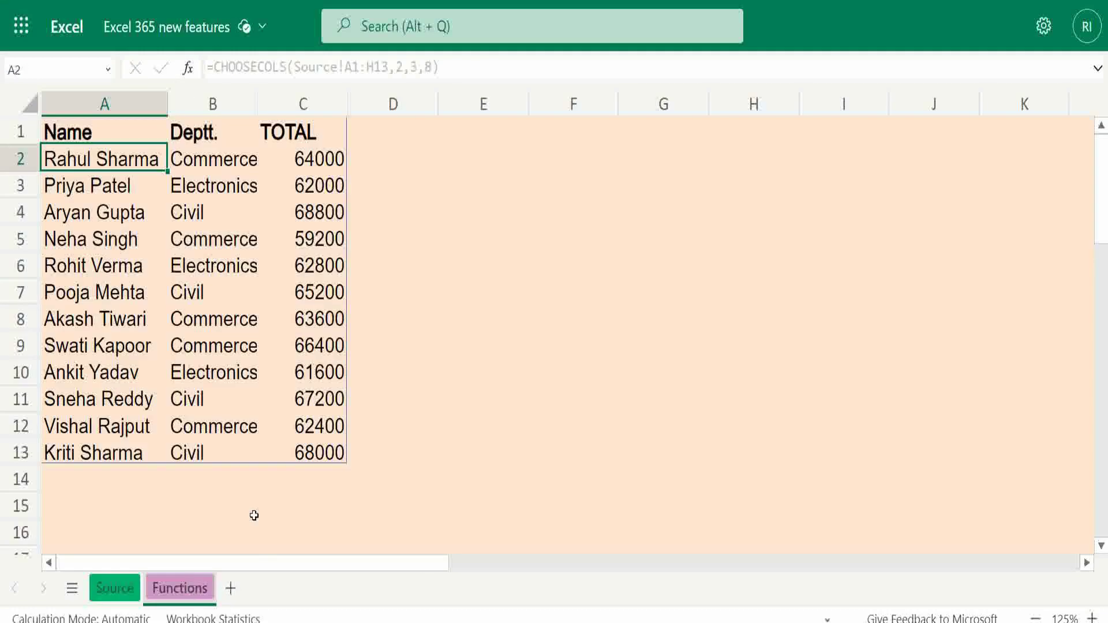
click(312, 457)
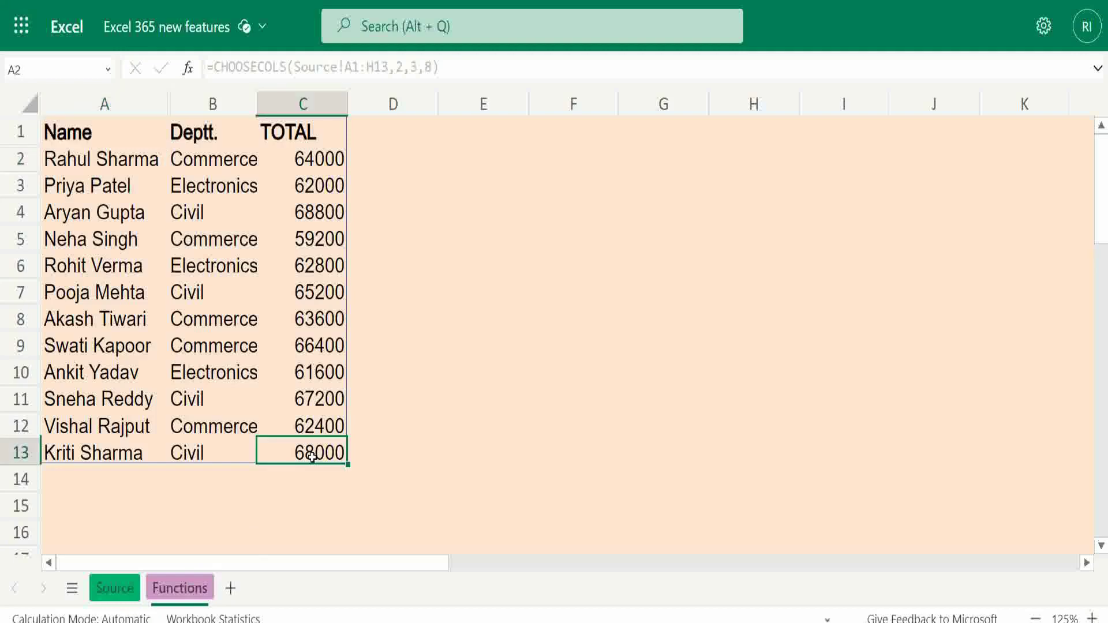
Step: Add column 7 before column 8 in the CHOOSECOLS formula in A1
click(69, 134)
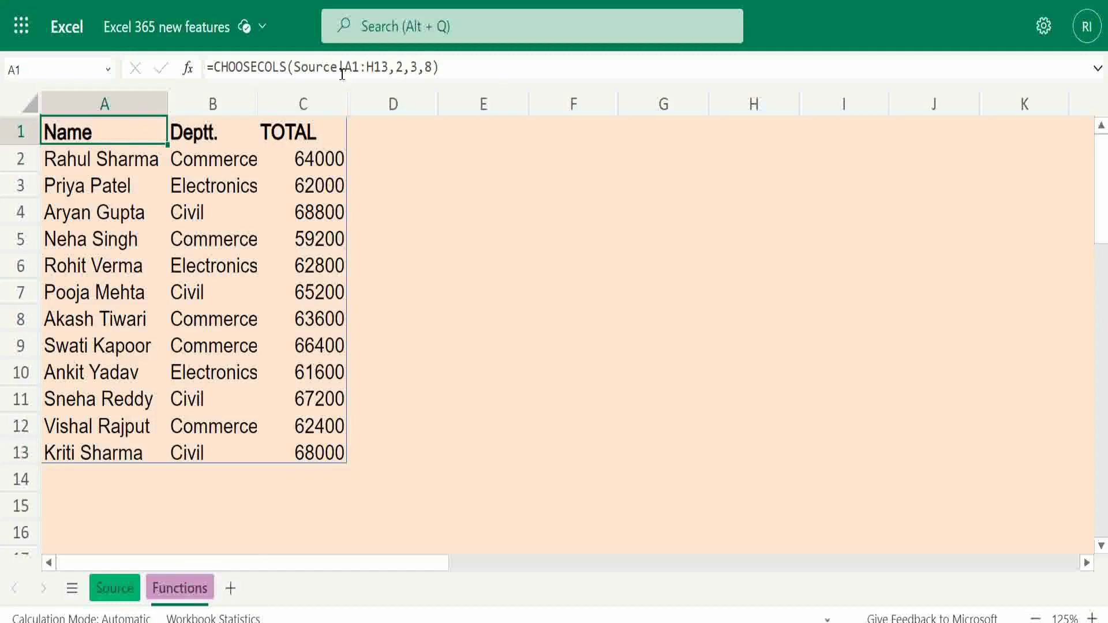
click(422, 67)
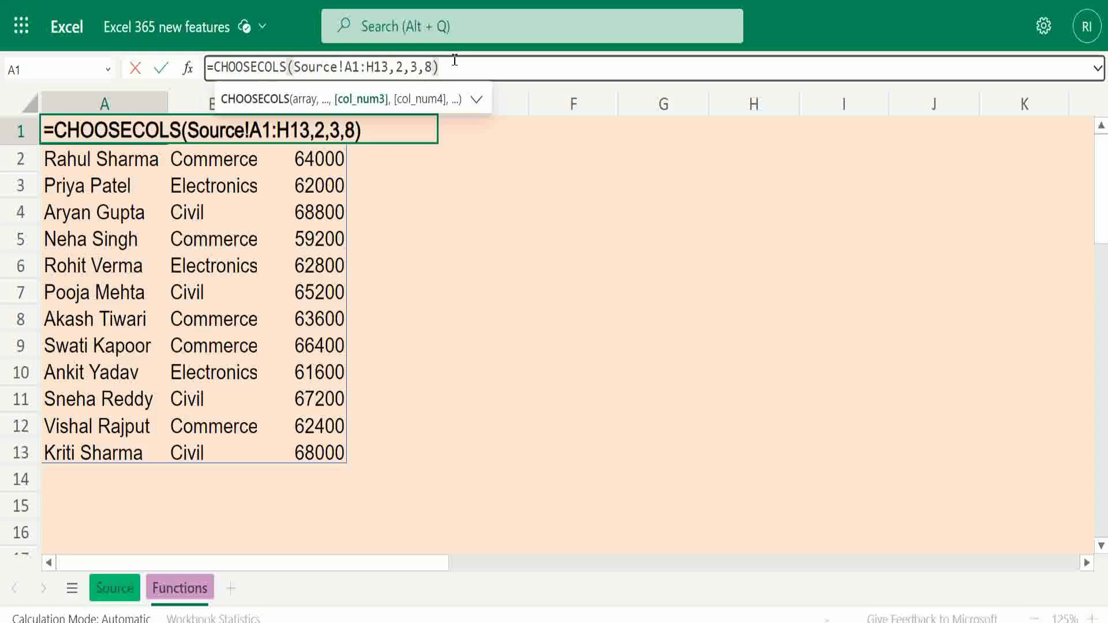
text(7,)
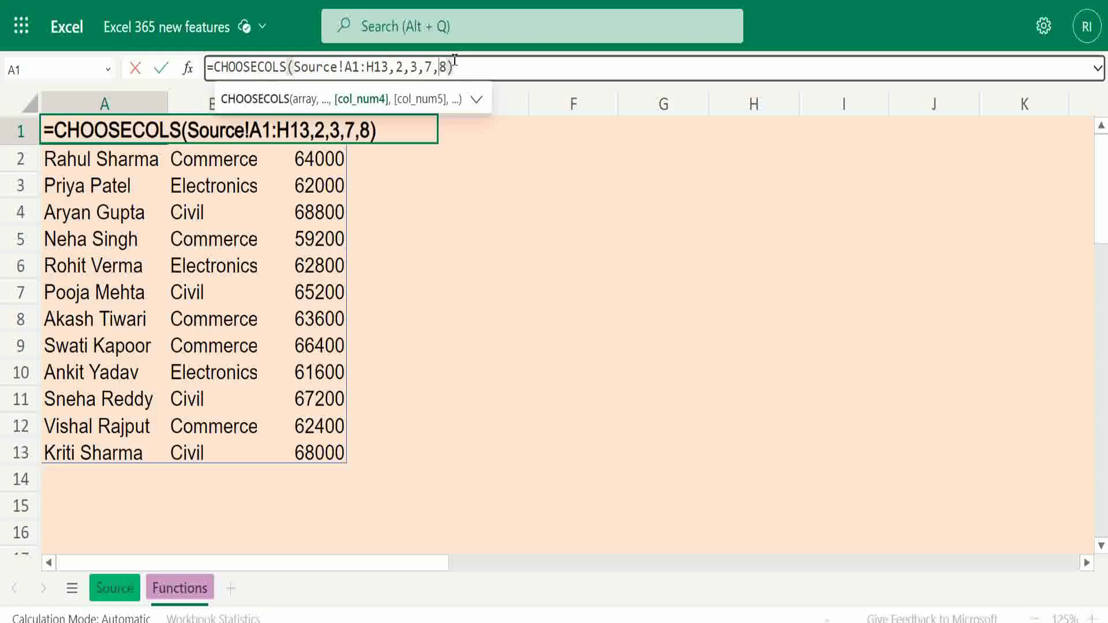
key(Return)
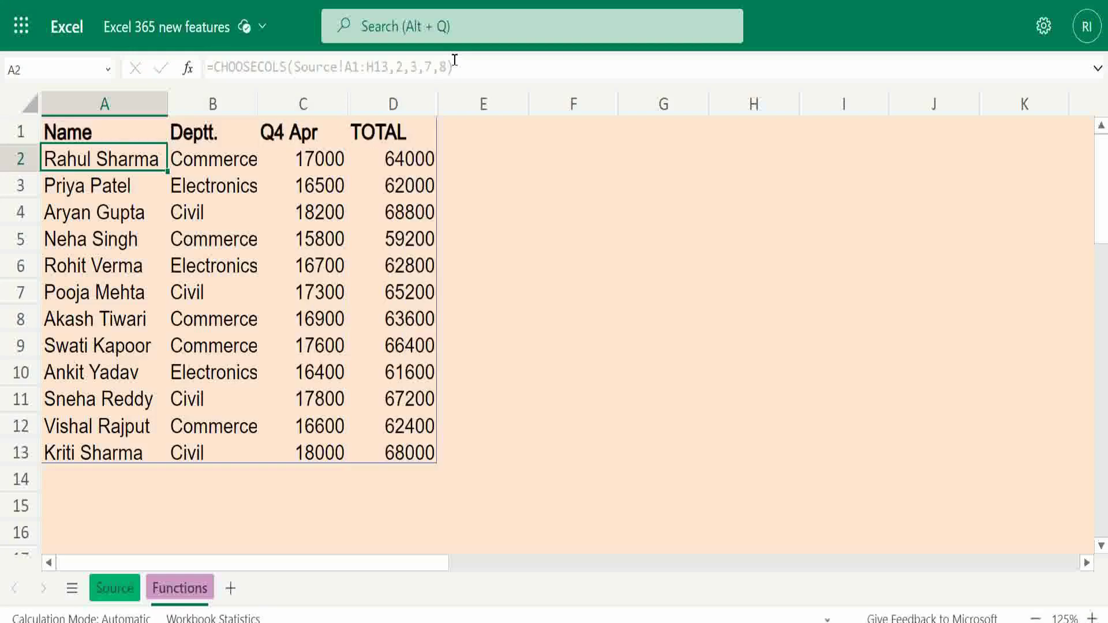
Step: Enter the note "Returns the array with just a specific number of columns" in cell F1
click(589, 135)
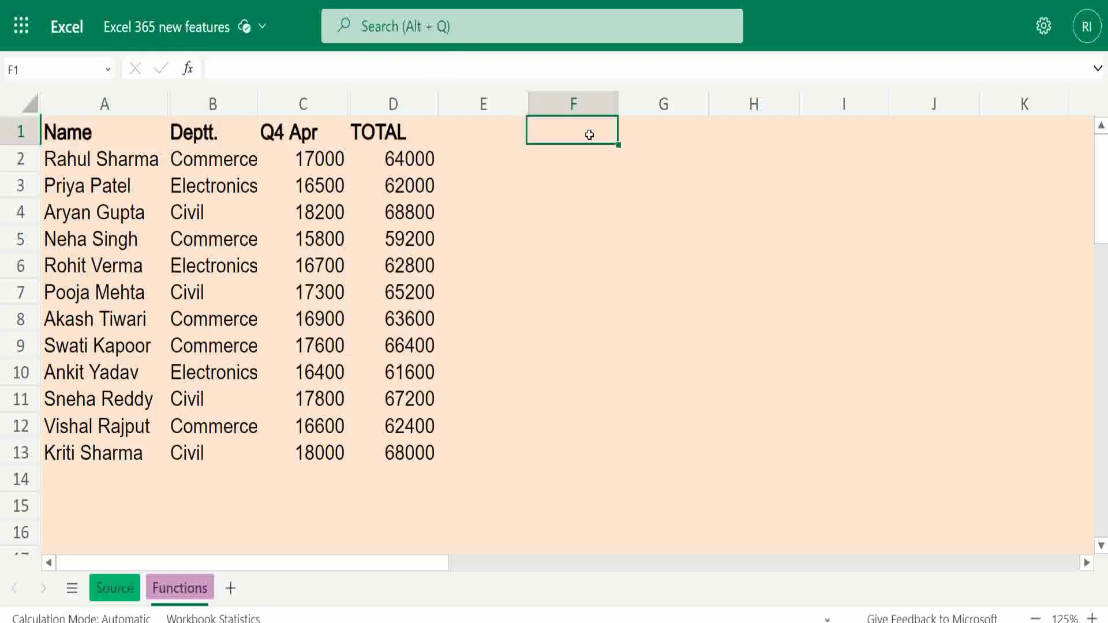
text(Returns the array with just a specific number of columns)
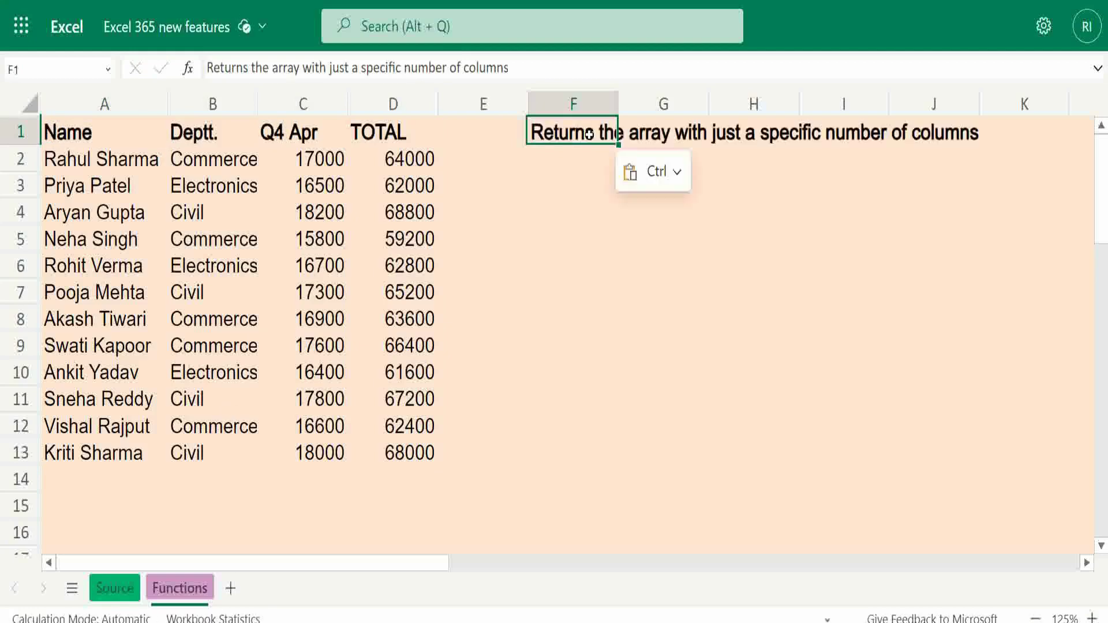
Step: Start a CHOOSEROWS formula in cell A15 of the Functions sheet
key(Down)
key(Down)
key(Down)
key(Down)
key(Down)
key(Down)
key(Down)
key(Down)
key(Down)
key(Down)
key(Down)
key(Down)
key(Down)
key(Down)
key(Left)
key(Left)
key(Left)
key(Left)
key(Left)
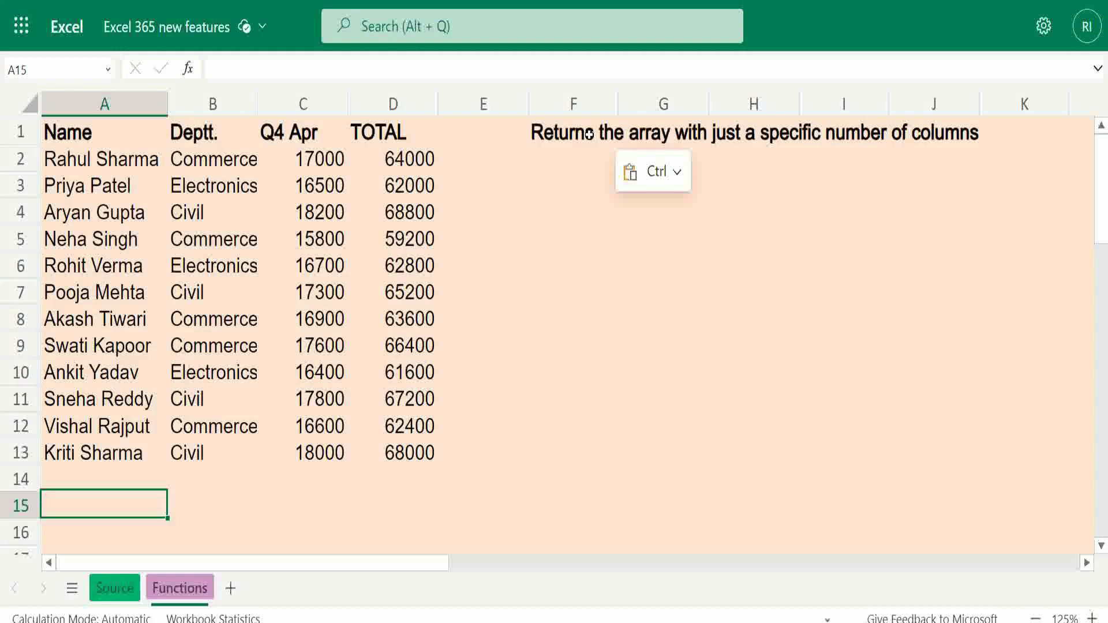
text(=C)
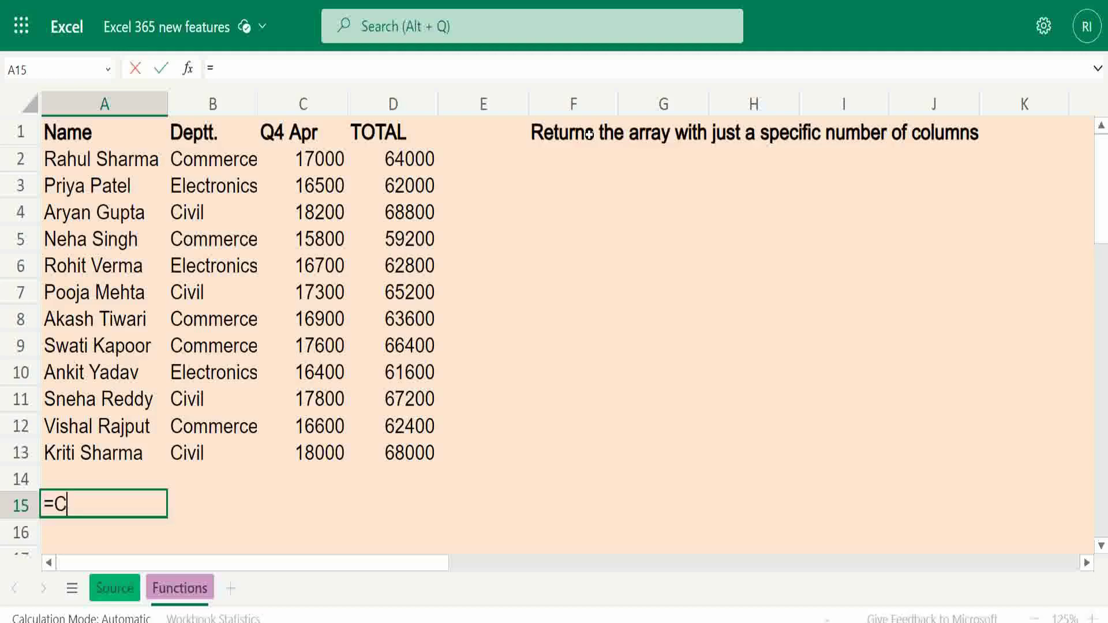
text(HOOSE)
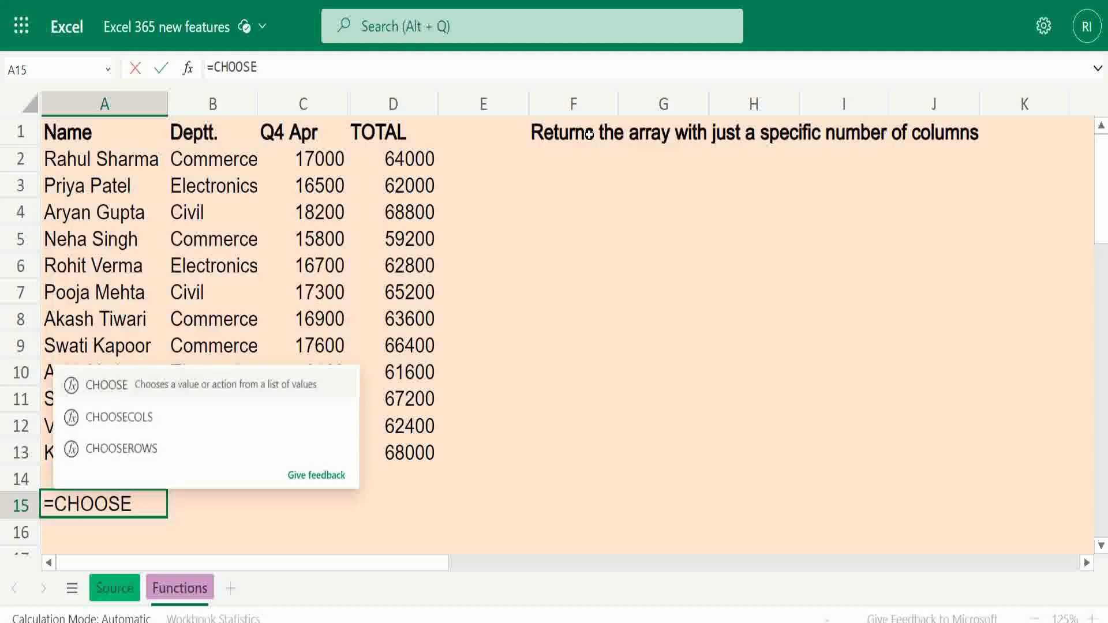
click(143, 448)
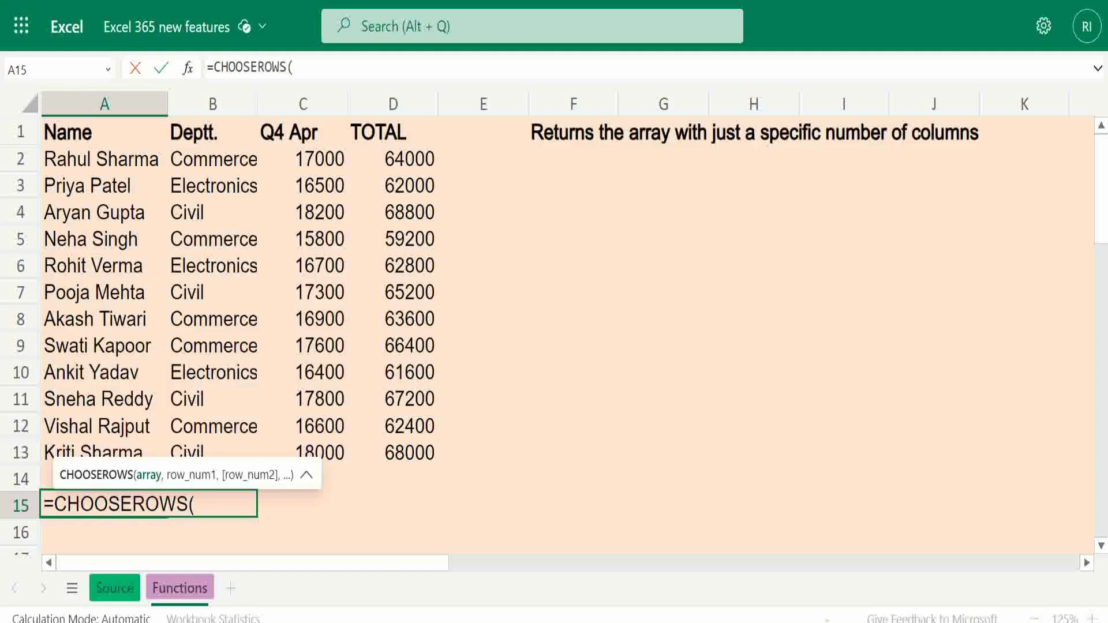
Step: Use the range A1:H13 on the Source sheet as the array of the CHOOSEROWS formula
click(113, 587)
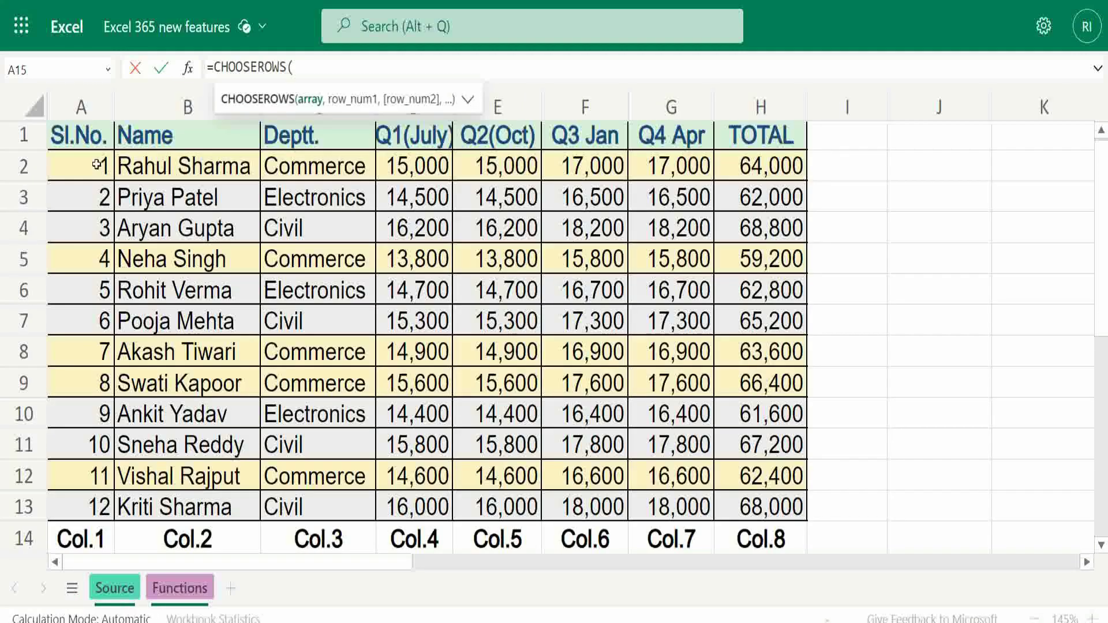
click(86, 135)
key(shift+Down)
key(shift+Down)
key(shift+Down)
key(shift+Down)
key(shift+Down)
key(shift+Down)
key(shift+Down)
key(shift+Down)
key(shift+Down)
key(shift+Down)
key(shift+Down)
key(shift+Down)
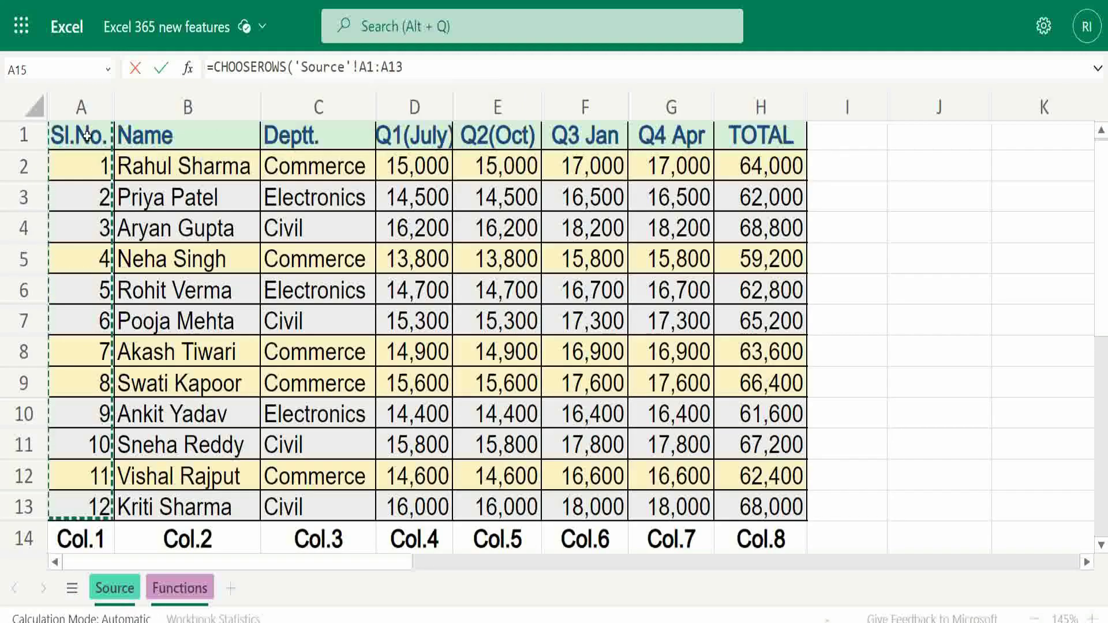
key(shift+Right)
key(shift+Right)
key(shift+Right)
key(shift+Right)
key(shift+Right)
key(shift+Right)
key(shift+Right)
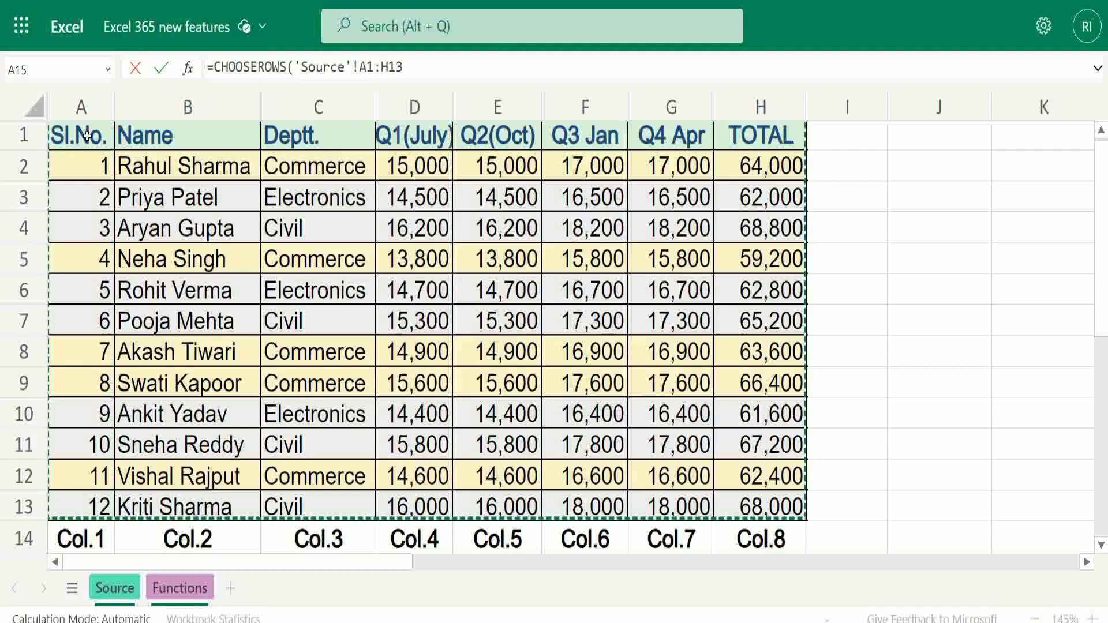
Step: Complete the CHOOSEROWS formula so it returns rows 1, 2, 5, 8, 9 and 12, and view its output
text(,)
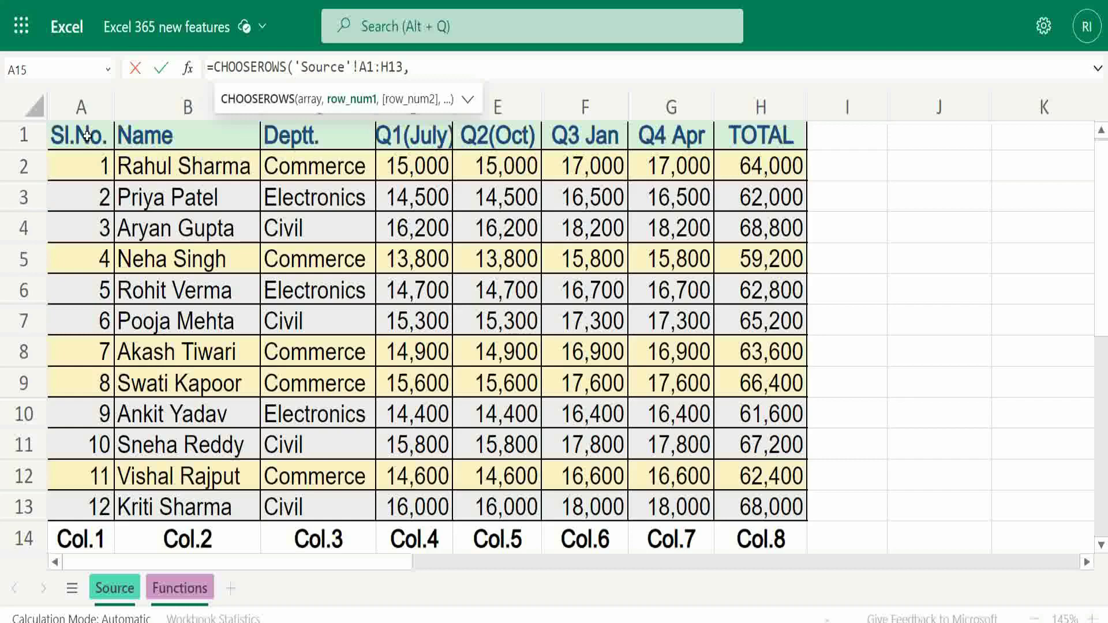
text(1,)
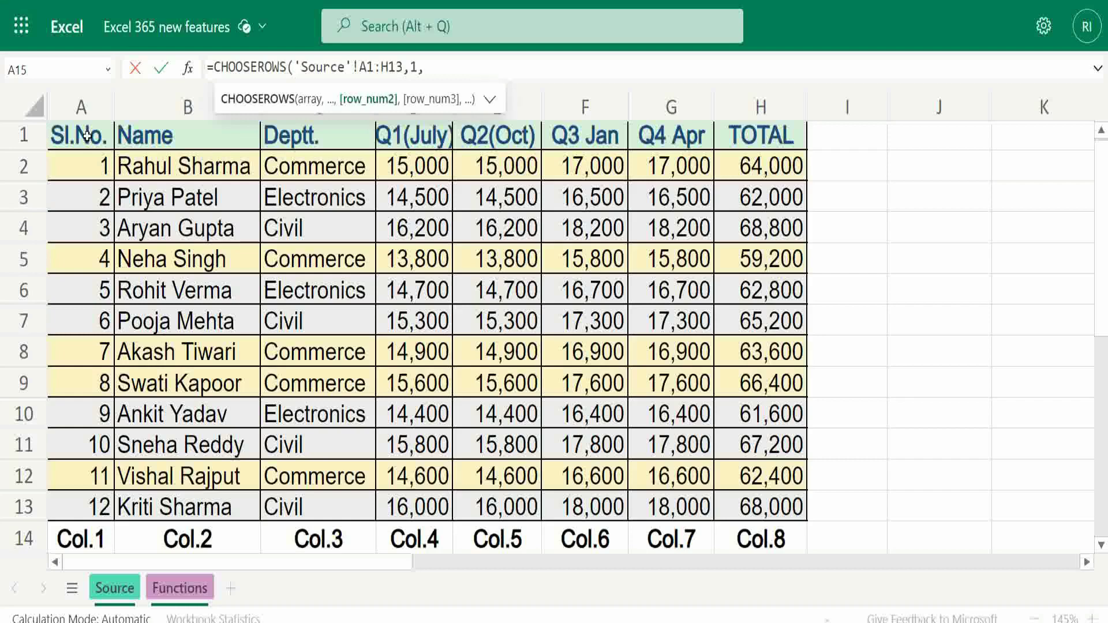
text(2,)
click(450, 69)
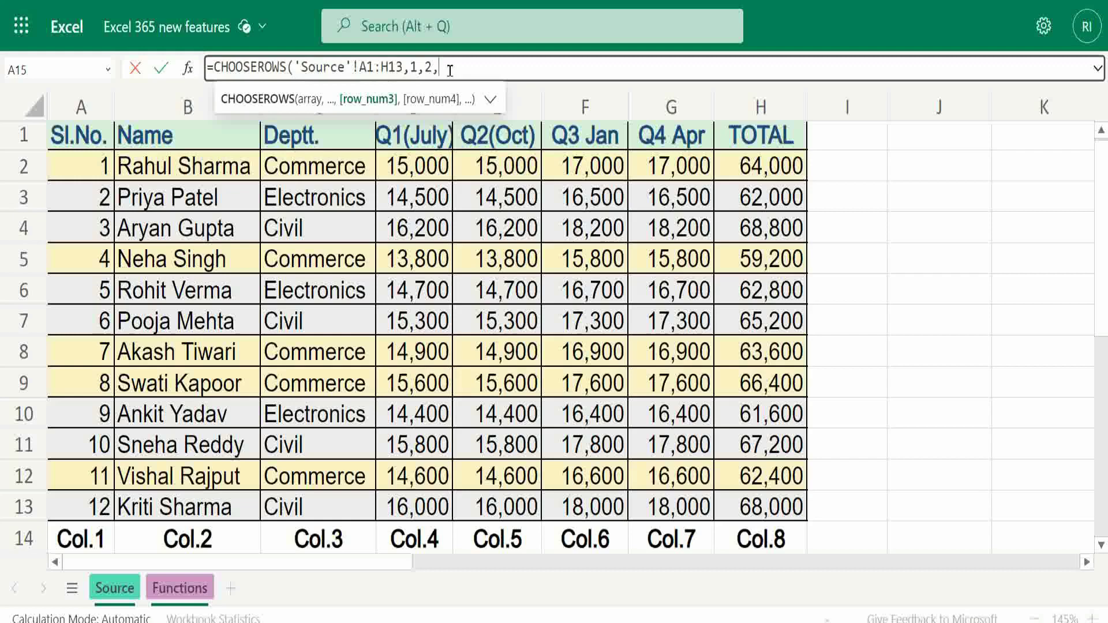
text(5)
text(,8,9,12))
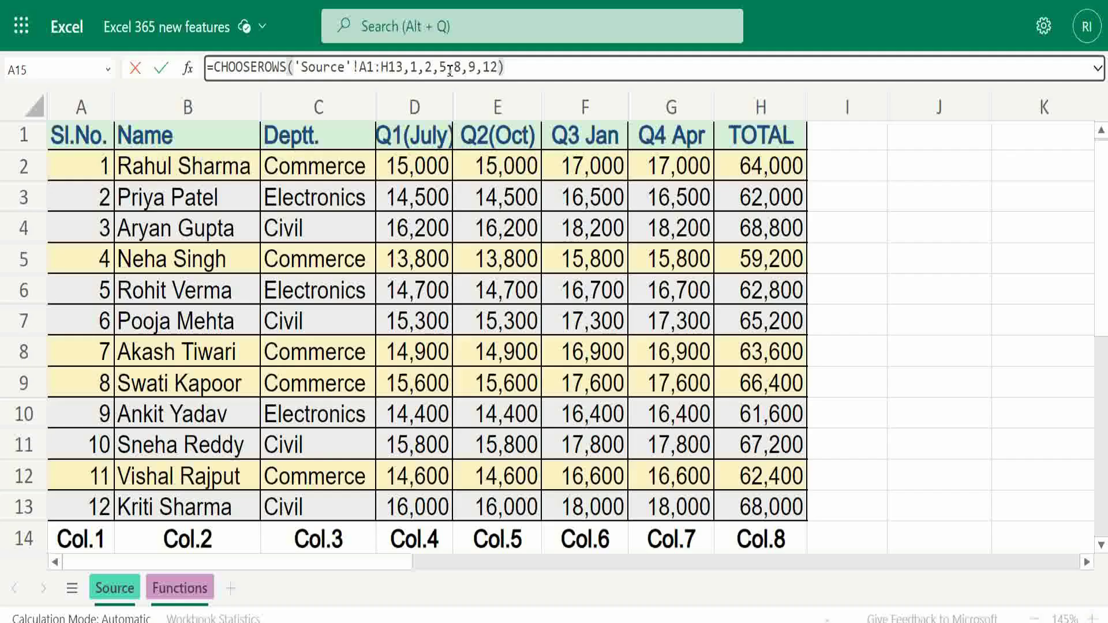
key(Return)
scroll(1102, 269, down, 3)
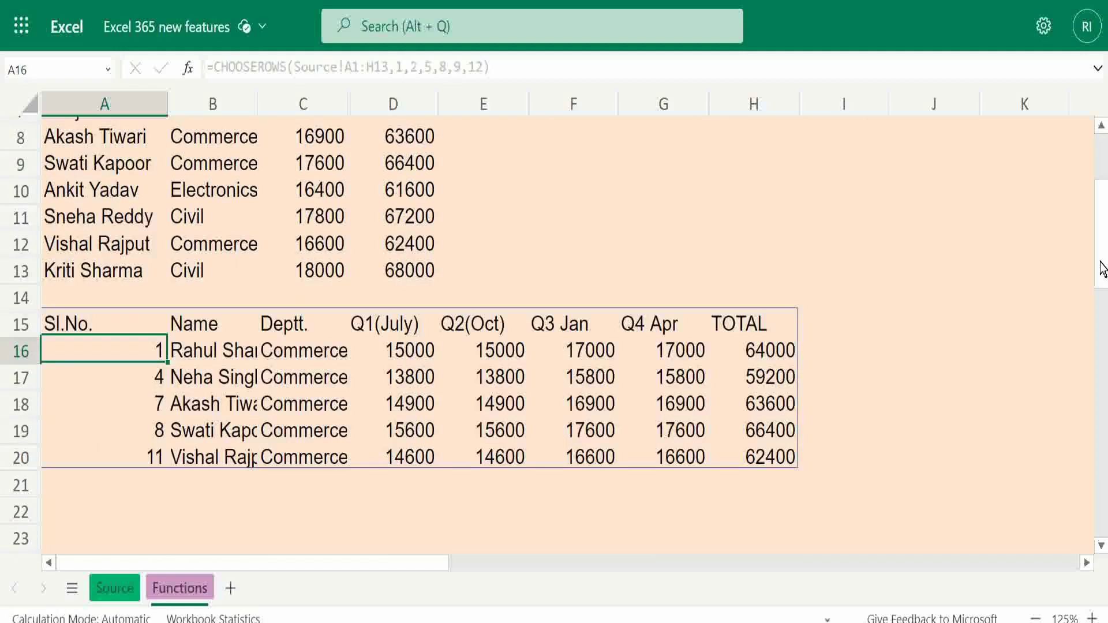
Step: Start a DROP formula in cell A22 of the Functions sheet
scroll(1102, 268, down, 2)
click(104, 408)
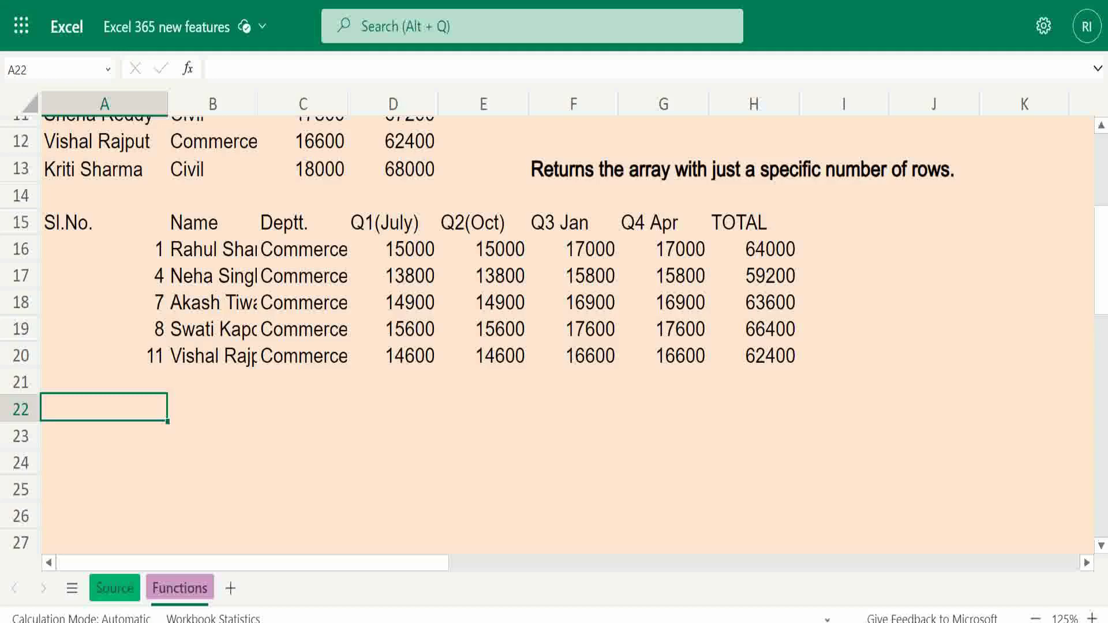
text(=DROP)
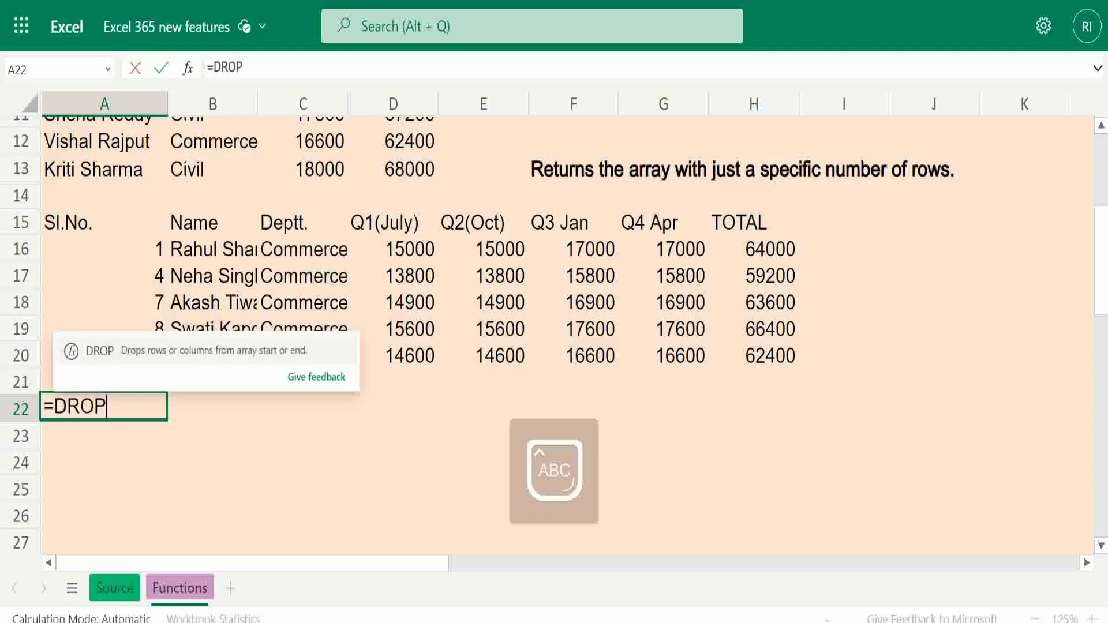
text(()
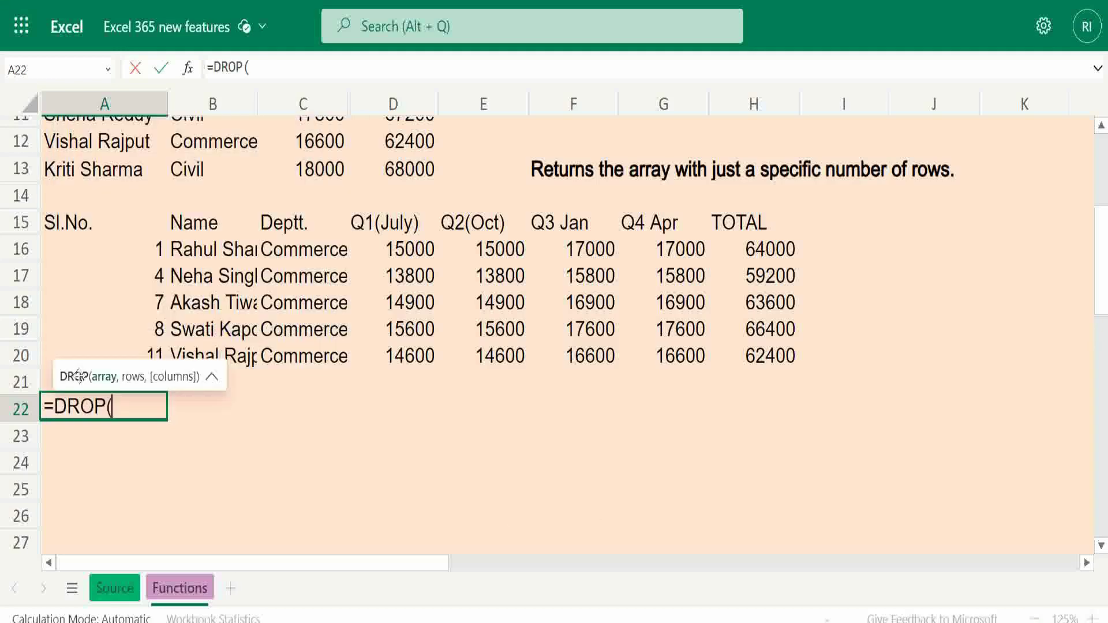
Step: Use the range A1:H13 on the Source sheet as the array of the DROP formula
click(112, 584)
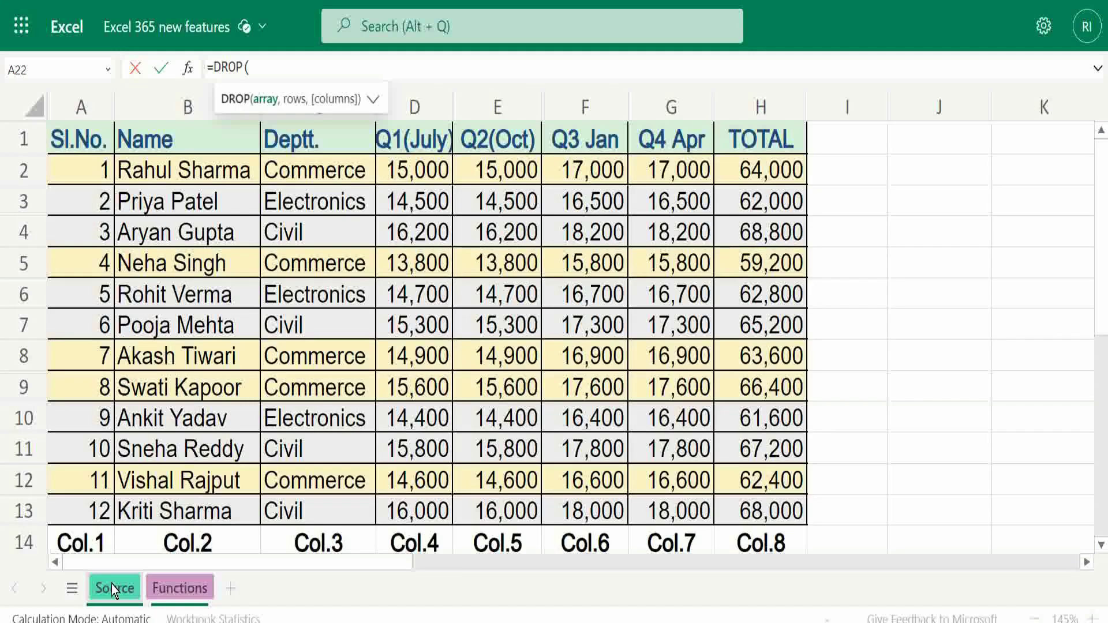
click(69, 142)
key(shift+Down)
key(shift+Down)
key(shift+Down)
key(shift+Down)
key(shift+Down)
key(shift+Down)
key(shift+Down)
key(shift+Down)
key(shift+Down)
key(shift+Down)
key(shift+Down)
key(shift+Down)
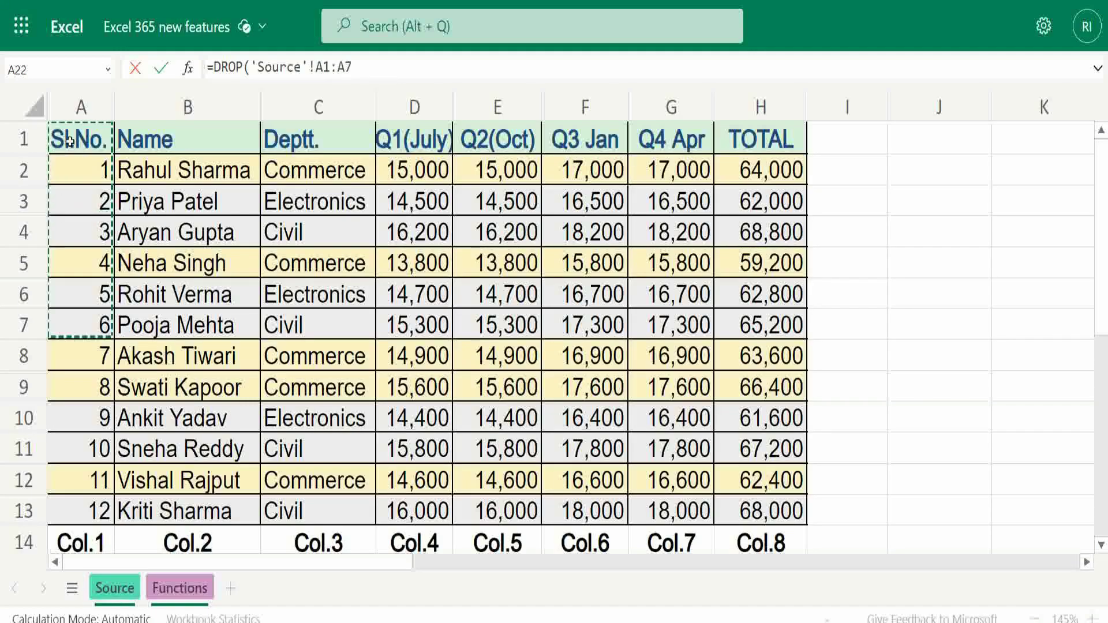
key(shift+Right)
key(shift+Right)
key(shift+Right)
key(shift+Right)
key(shift+Right)
key(shift+Right)
key(shift+Right)
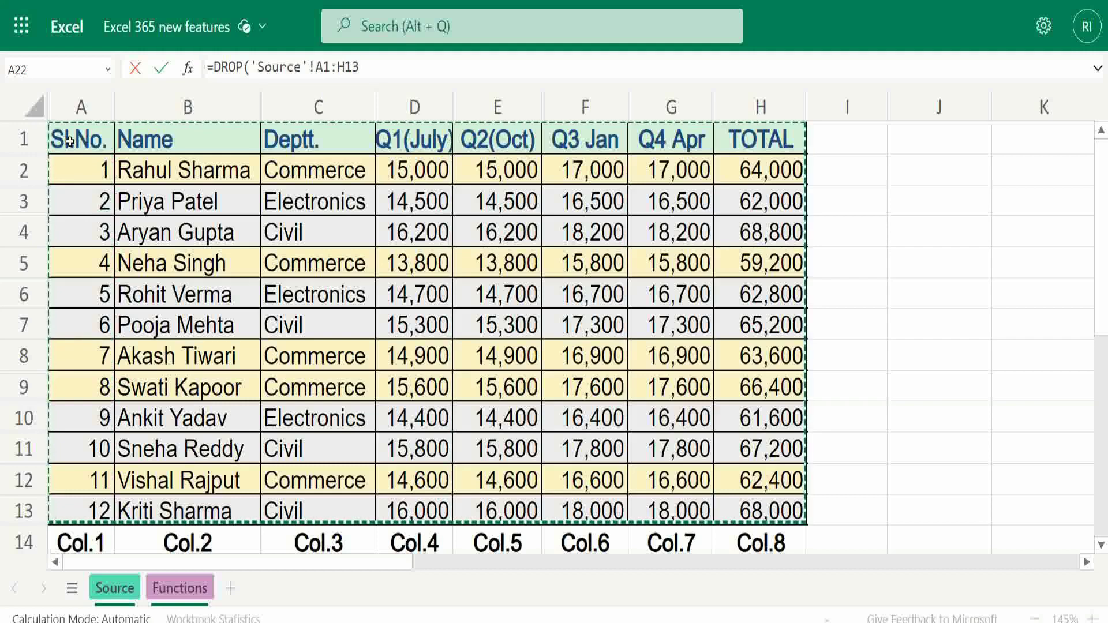
Step: Complete the DROP formula with the rows argument left empty and 1 as the columns argument
text(,)
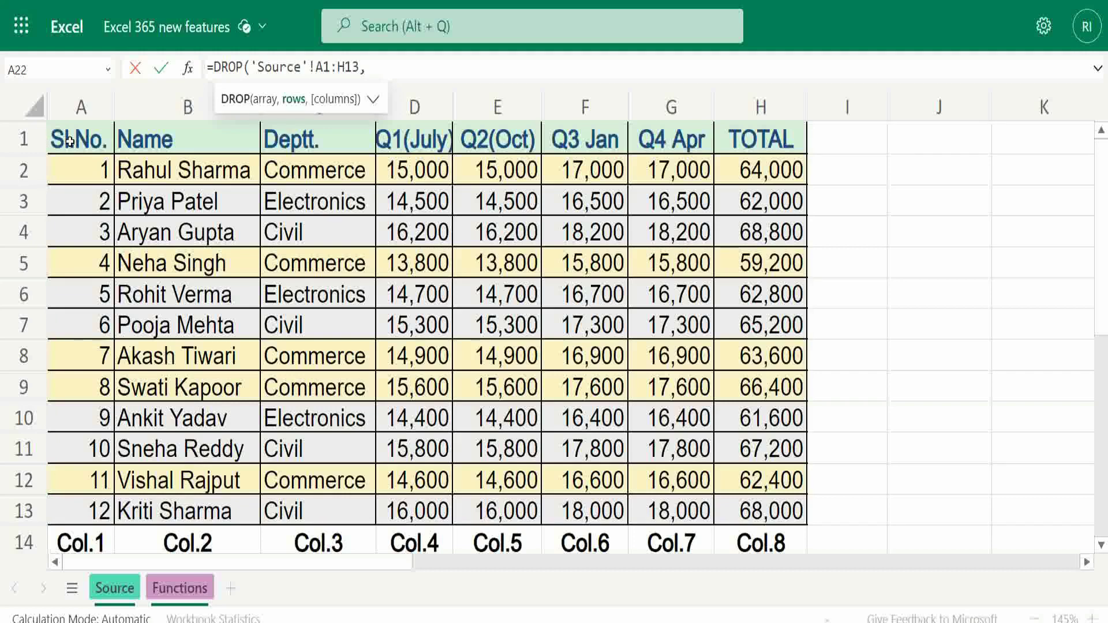
text(,)
text(1))
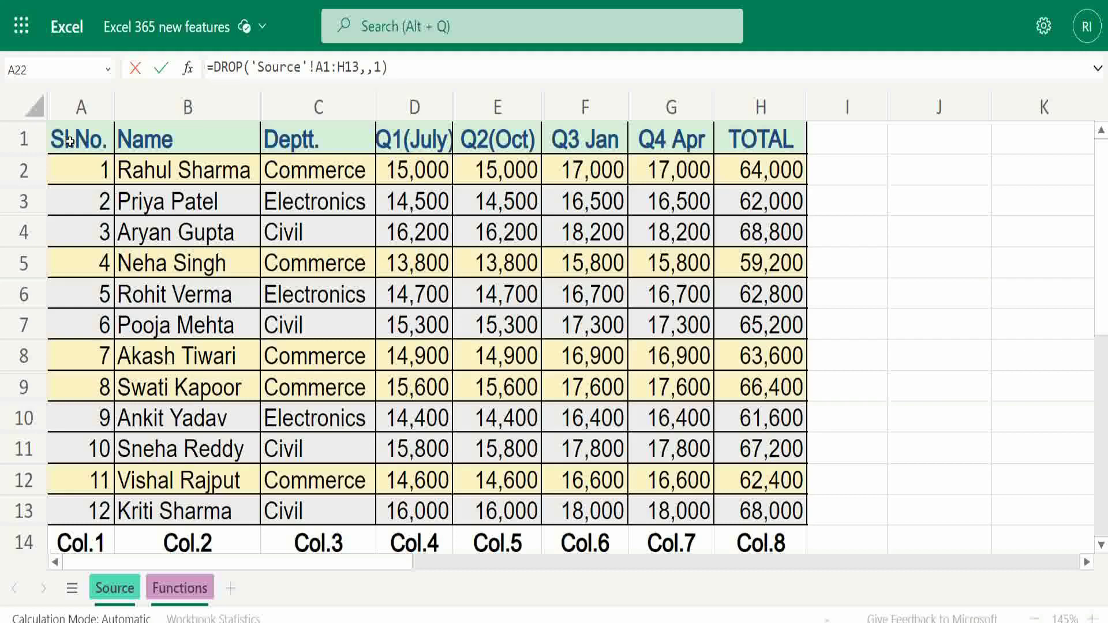
key(Return)
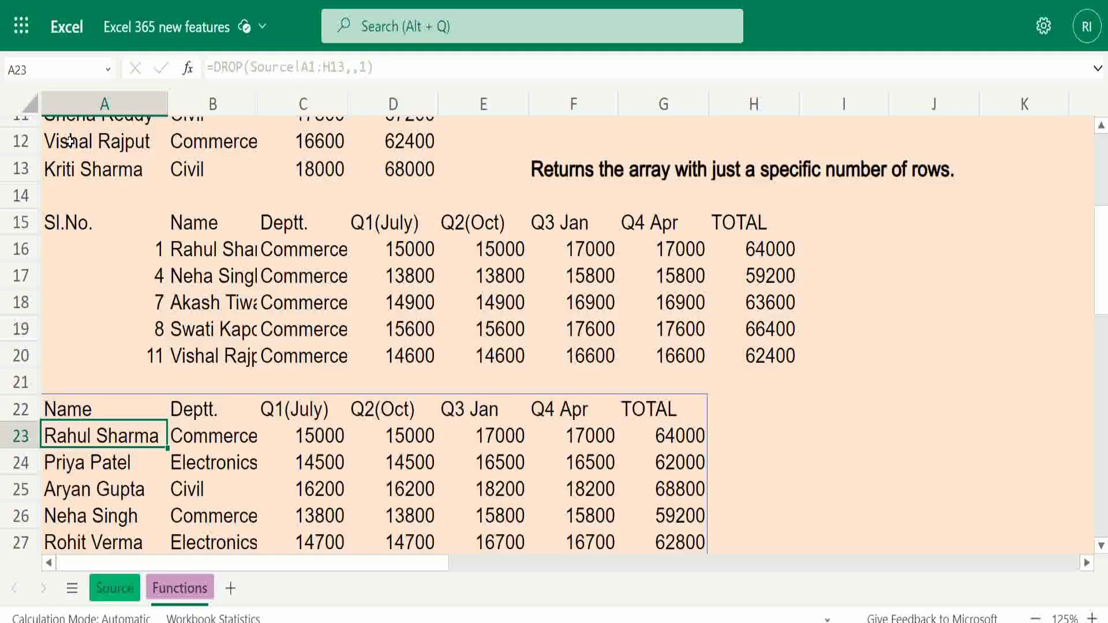
Step: Change the DROP formula in A22 to use -4 for rows and -1 for columns
key(Down)
key(Up)
key(Up)
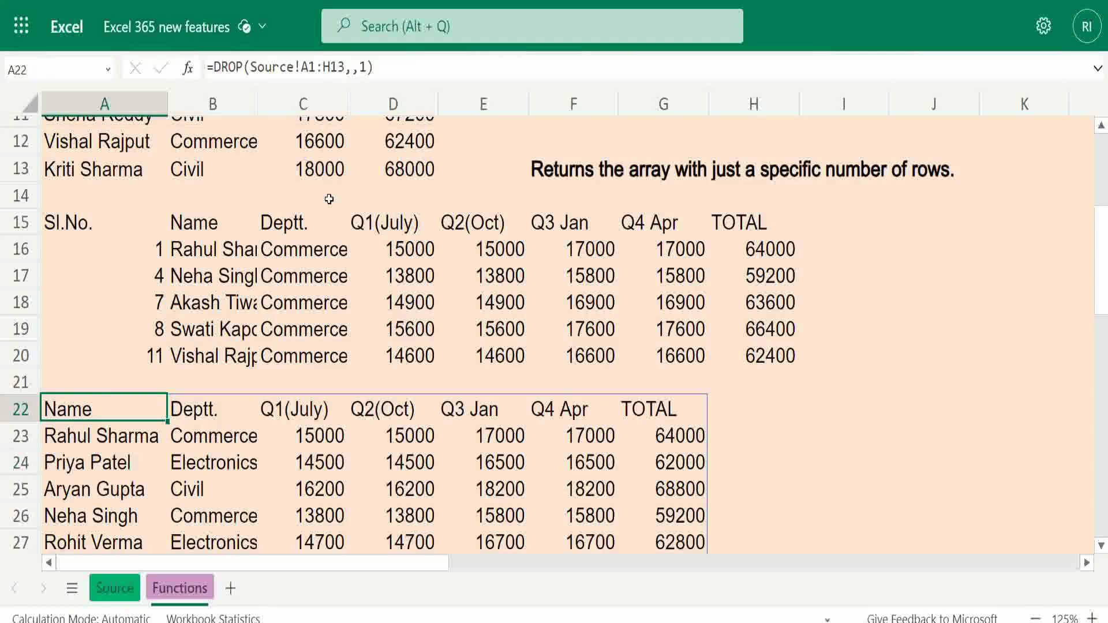
click(360, 68)
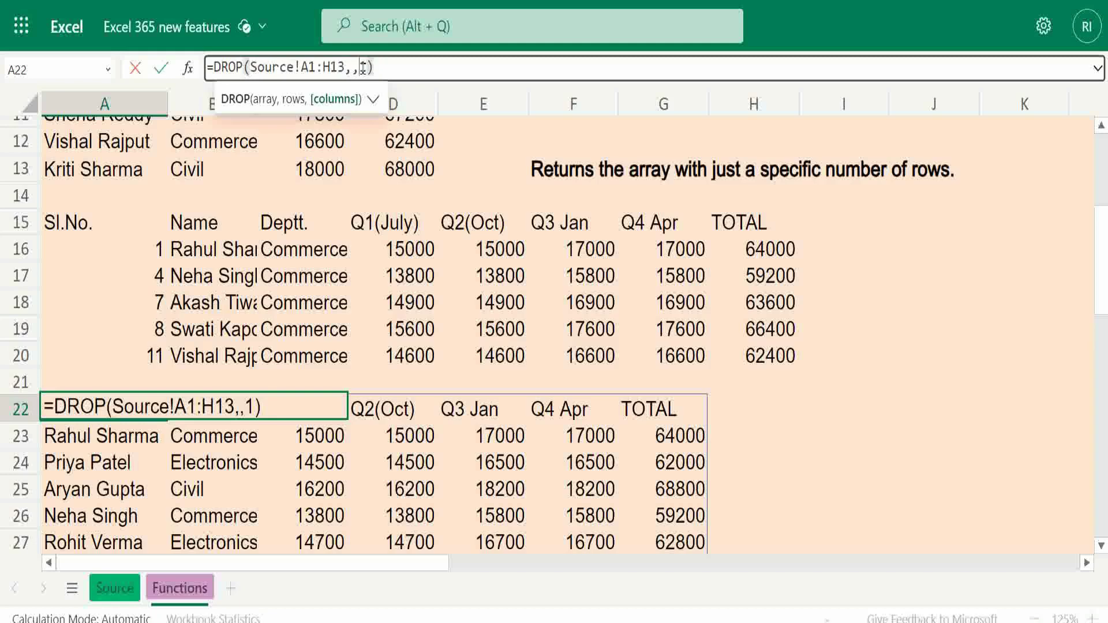
text(1)
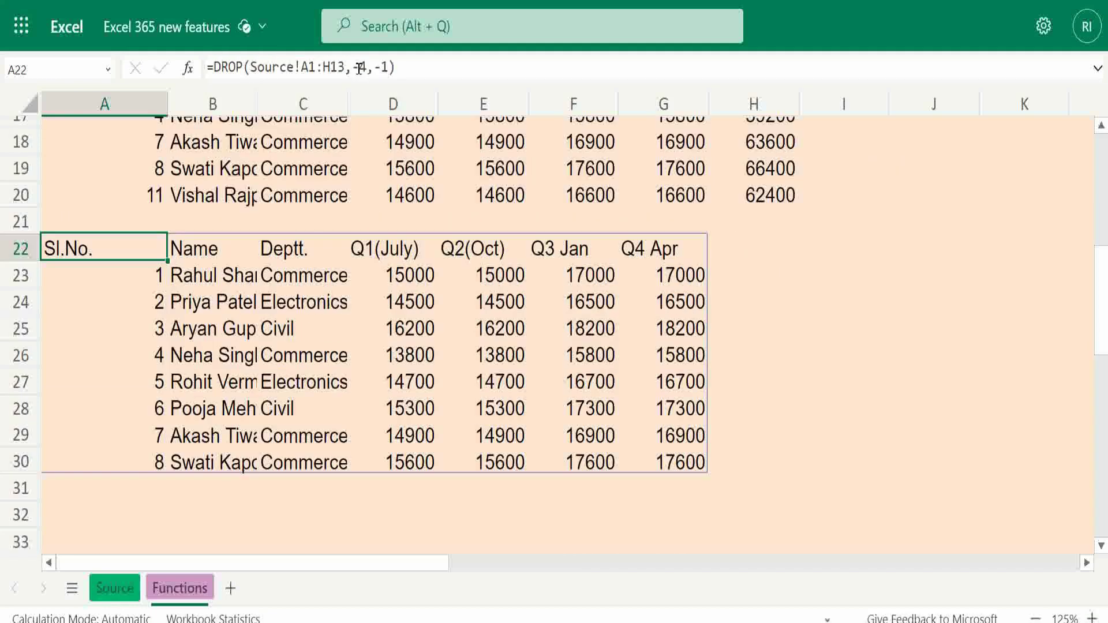
Step: Set the rows argument of the DROP formula to 4, removing rows from the start of the array
click(388, 78)
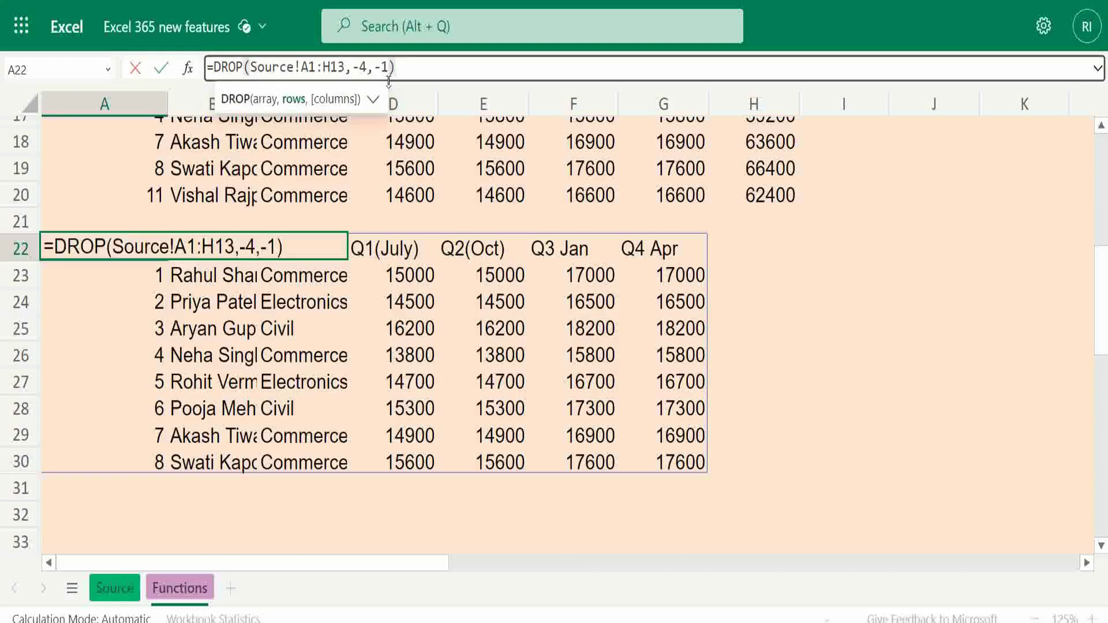
key(BackSpace)
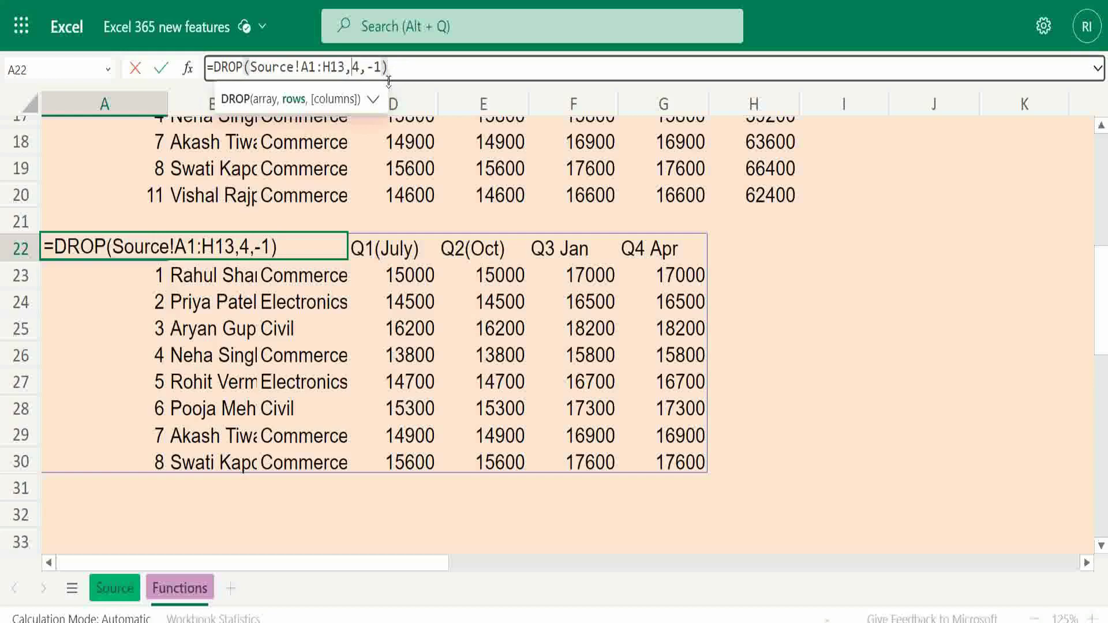
key(Return)
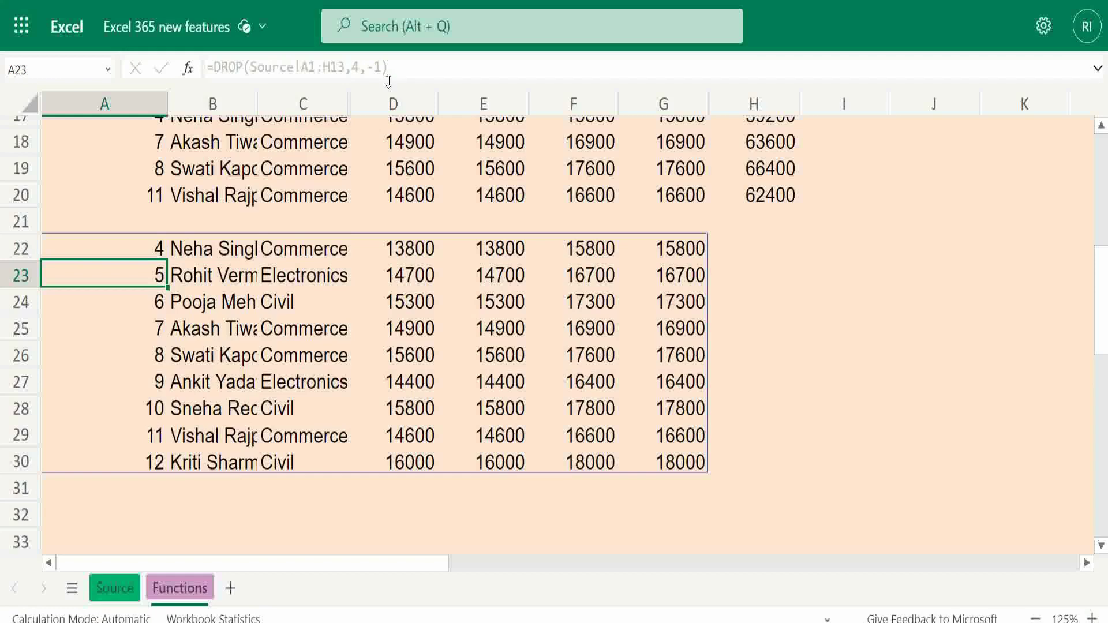
Step: Start a TAKE formula in cell A32, below the DROP output
key(Down)
key(Down)
key(Down)
key(Down)
key(Down)
key(Down)
key(Down)
key(Down)
key(Down)
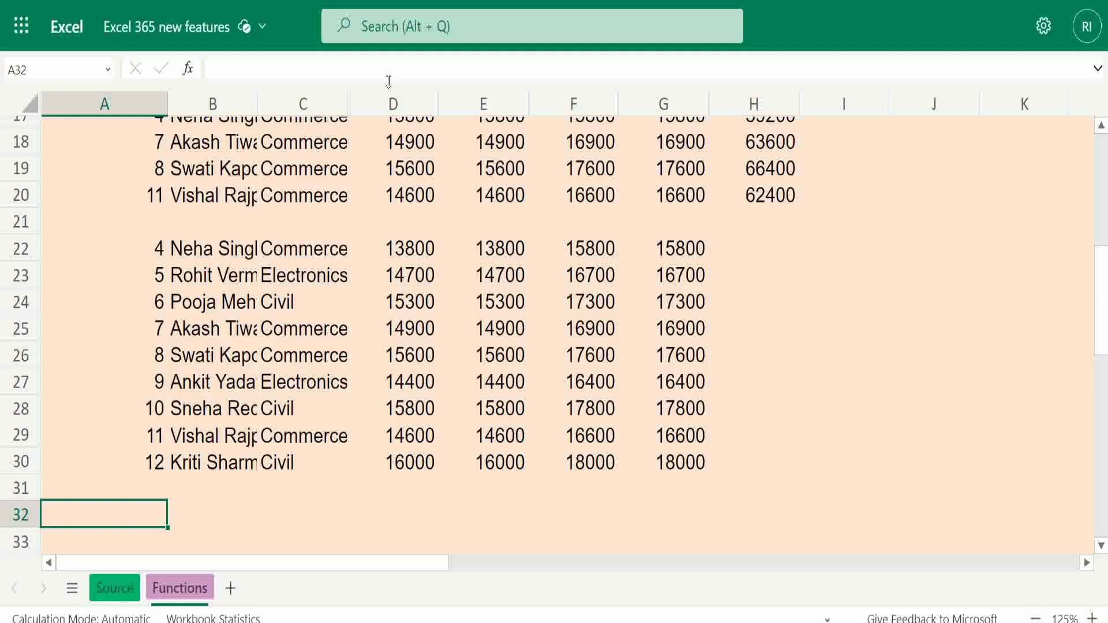
text(=TAKE()
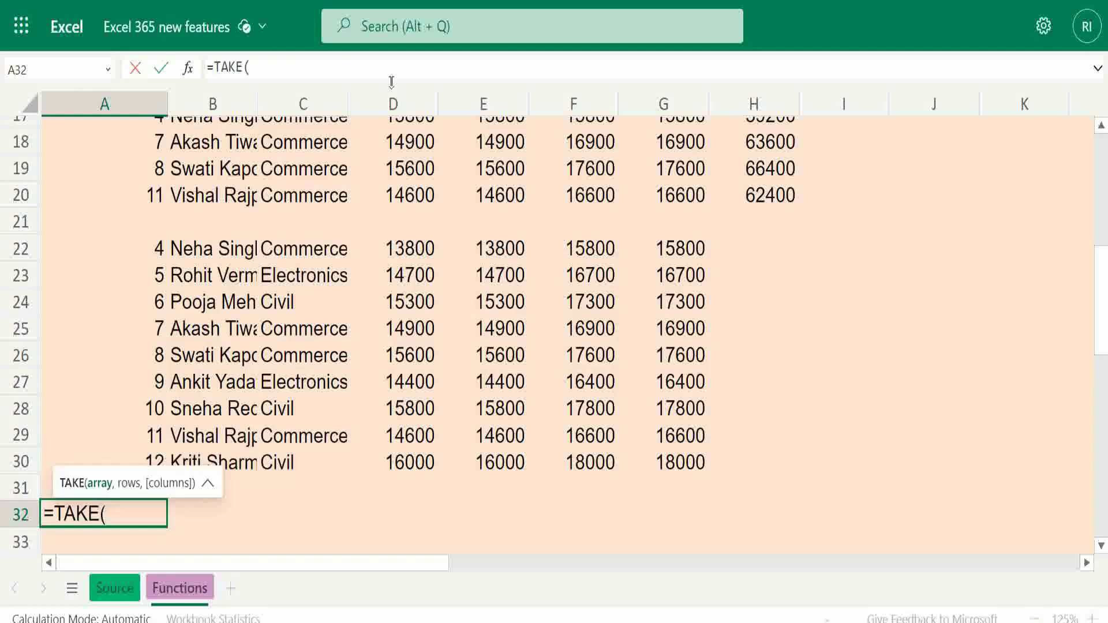
Step: Use the range A1:H13 on the Source sheet as the array of the TAKE formula
click(119, 586)
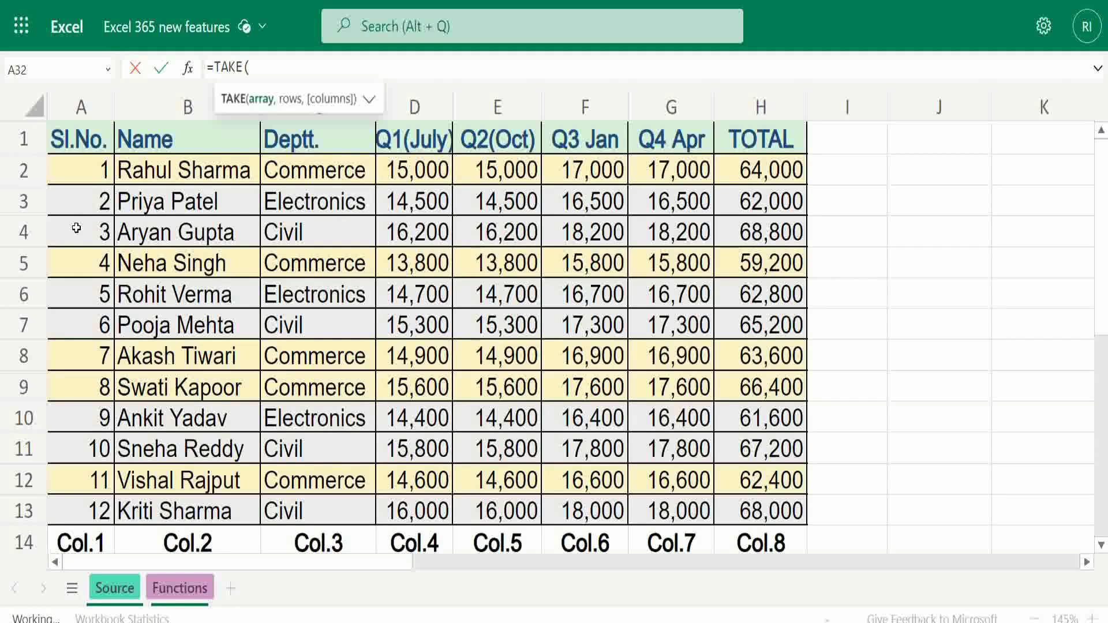
click(82, 139)
key(shift+Down)
key(shift+Down)
key(shift+Down)
key(shift+Down)
key(shift+Down)
key(shift+Down)
key(shift+Down)
key(shift+Down)
key(shift+Down)
key(shift+Down)
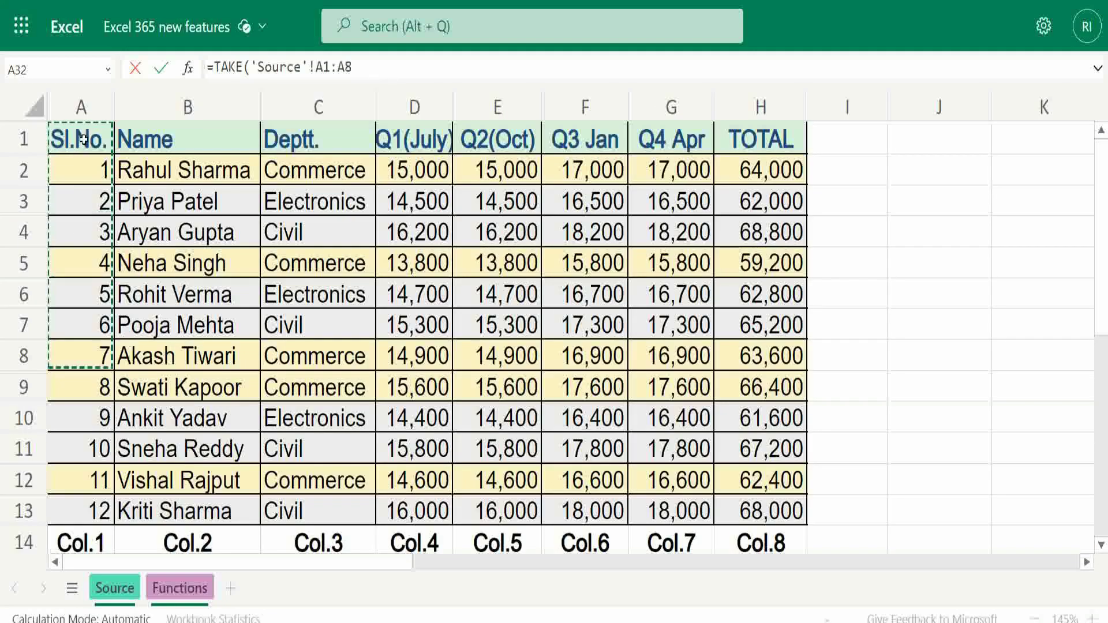
key(shift+Down)
key(shift+Down)
key(shift+Right)
key(shift+Right)
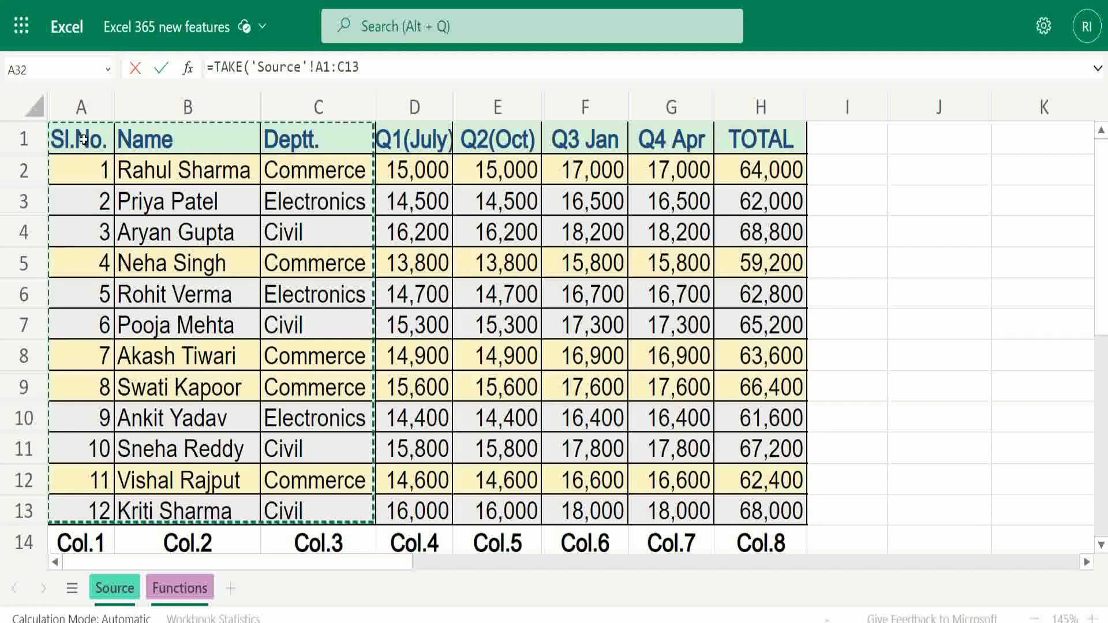
key(shift+Right)
key(shift+Right)
key(shift+Right)
key(shift+Right)
key(shift+Right)
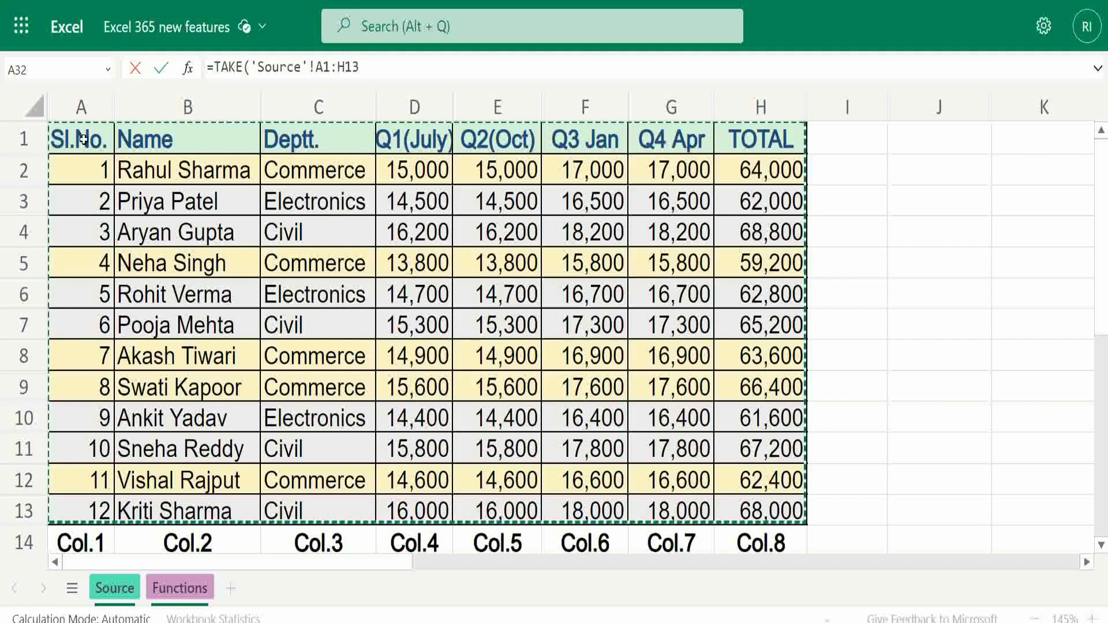
Step: Complete the TAKE formula so it returns the first 2 rows and 5 columns
text(,)
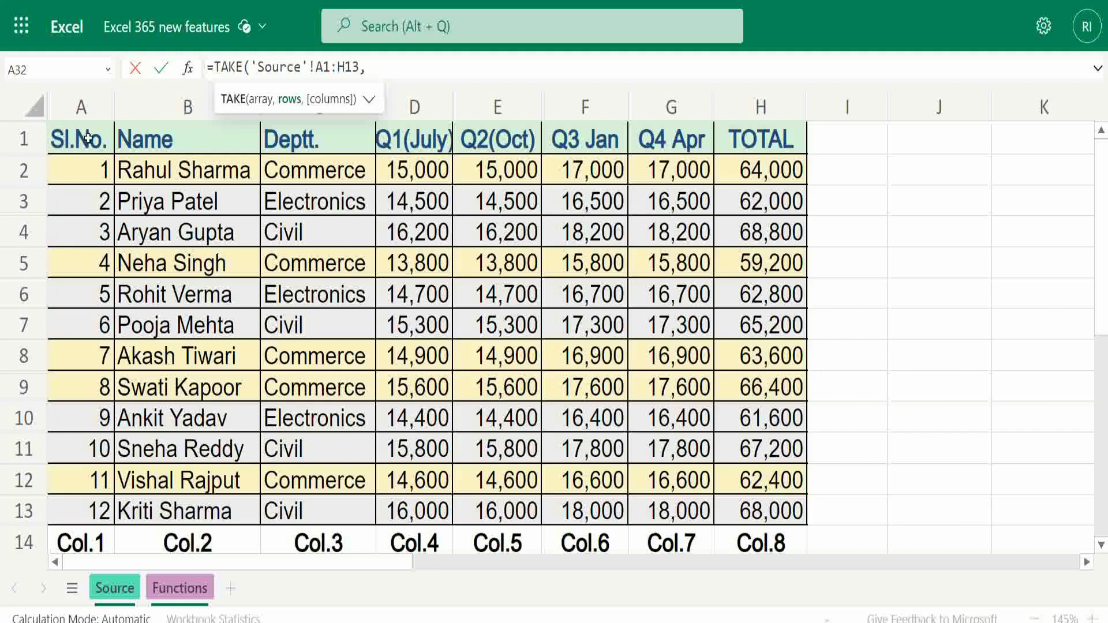
click(383, 69)
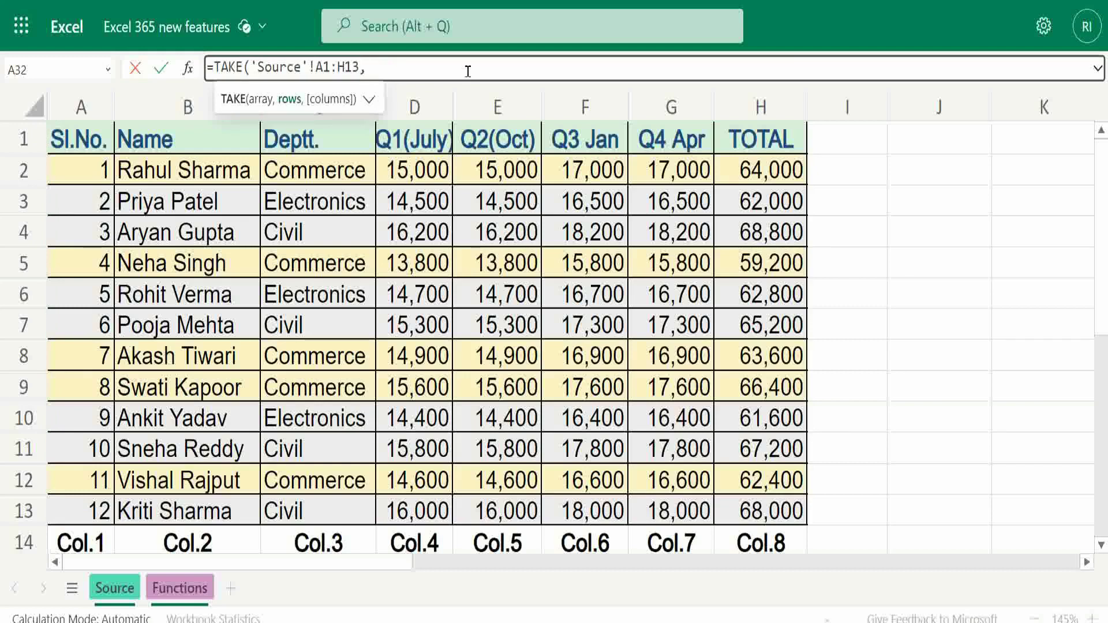
text(2,5)
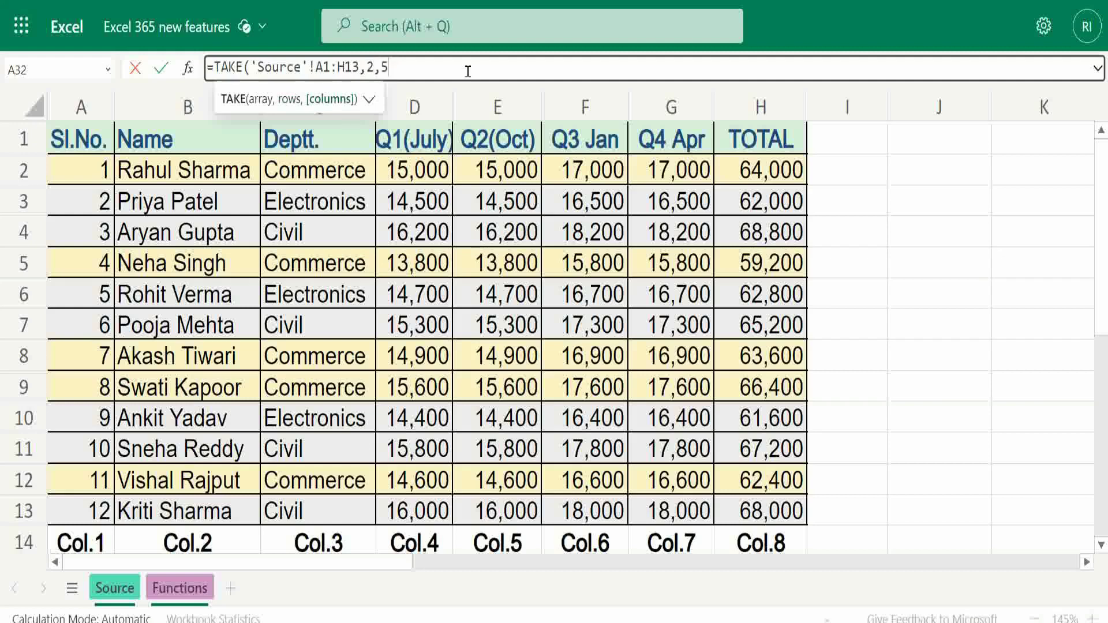
text())
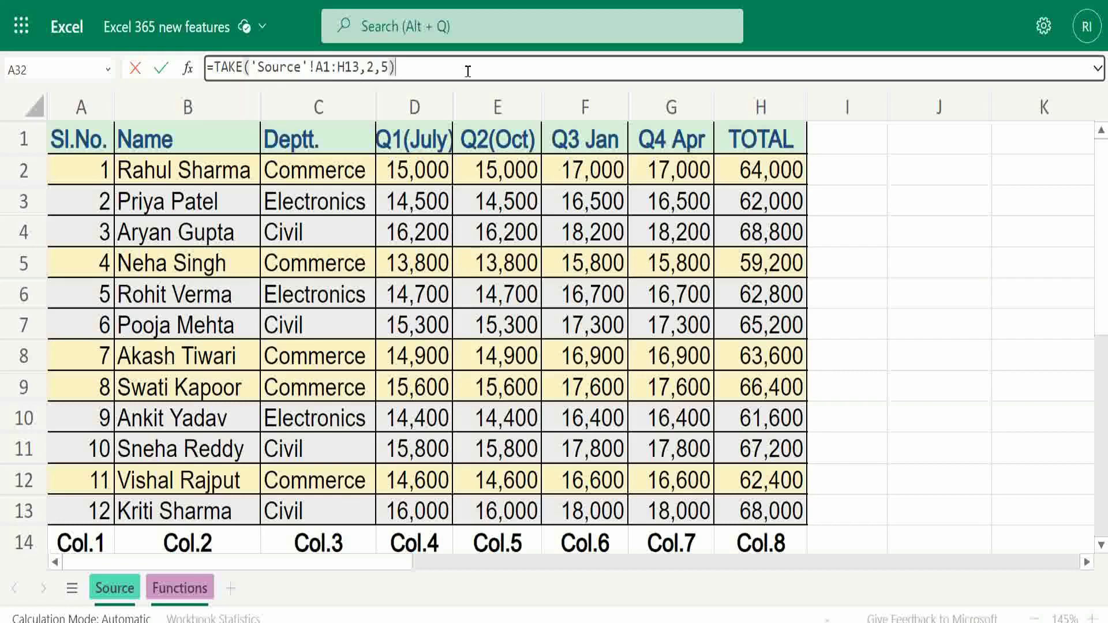
key(Return)
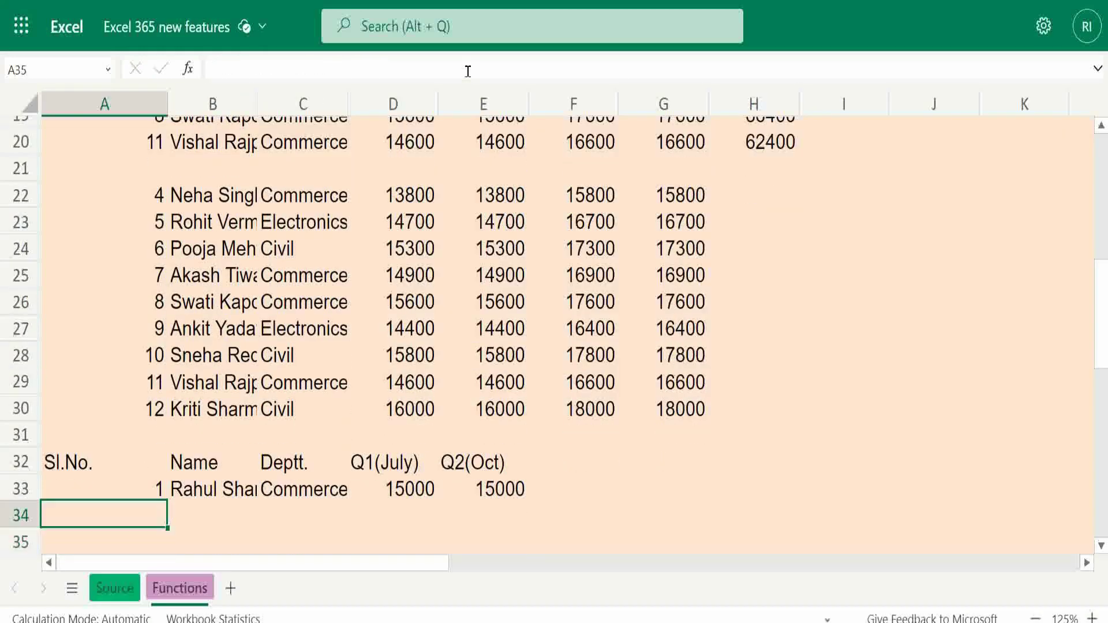
Step: Set the rows argument of the TAKE formula in A32 to 12
key(Up)
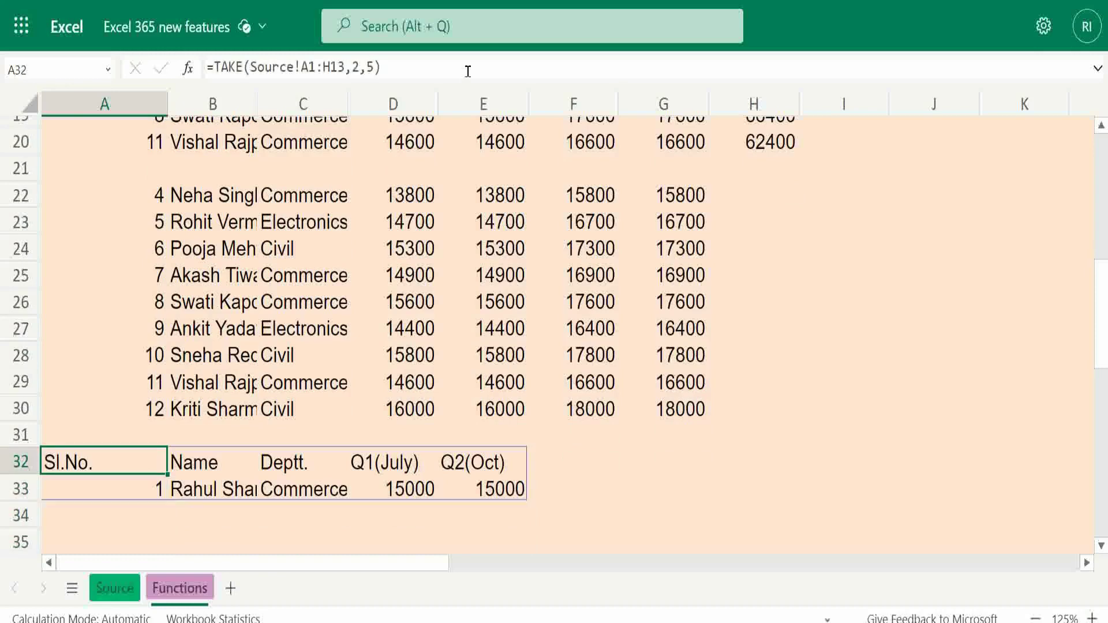
click(411, 56)
click(350, 68)
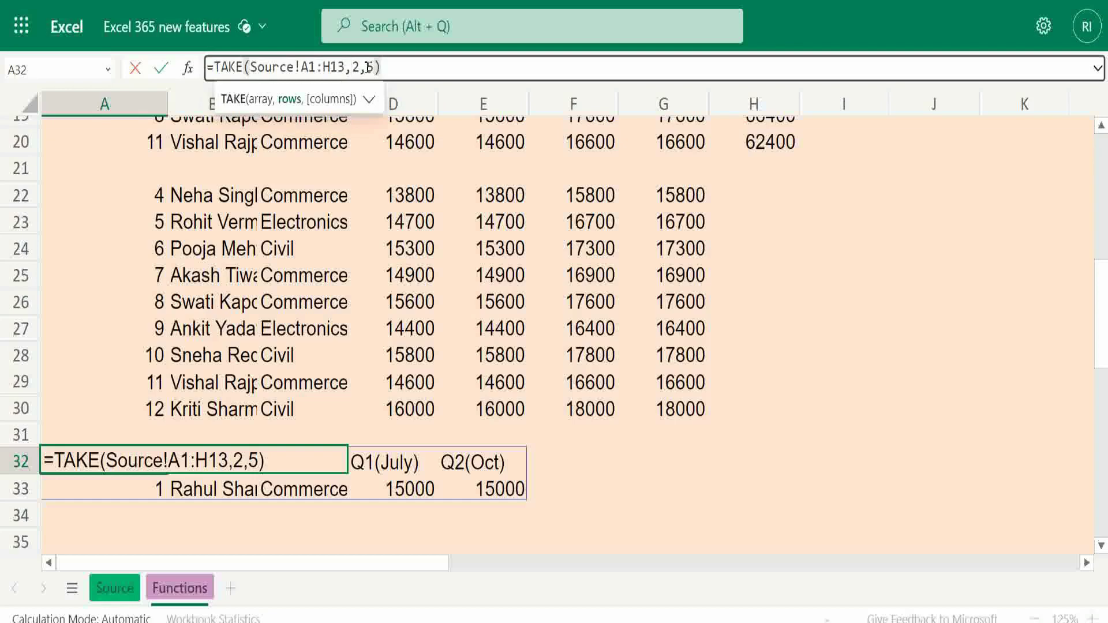
text(1)
key(Return)
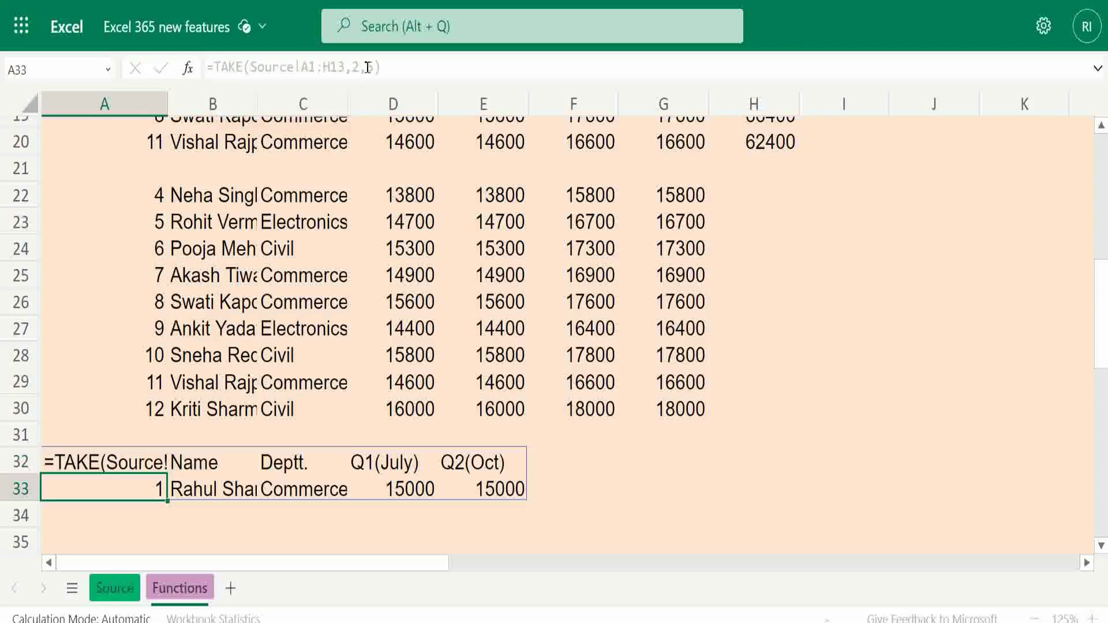
Step: Examine the rows returned by the TAKE formula, down to the end of its output
key(Down)
key(Down)
key(Down)
key(Down)
key(Down)
key(Down)
key(Down)
key(Down)
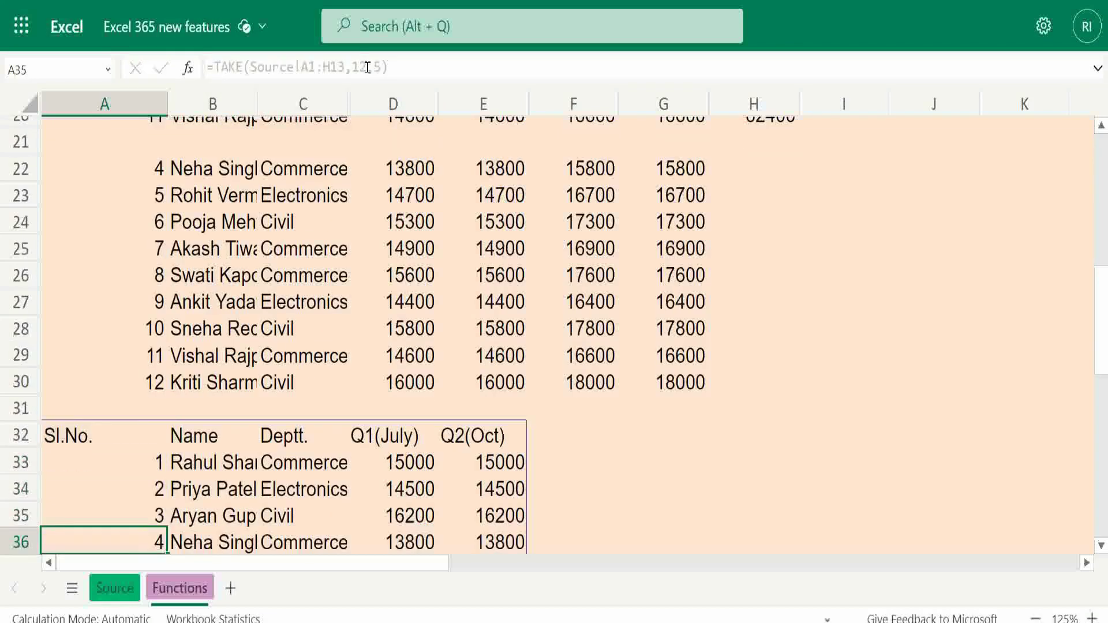
key(Down)
key(Down)
key(Down)
key(Down)
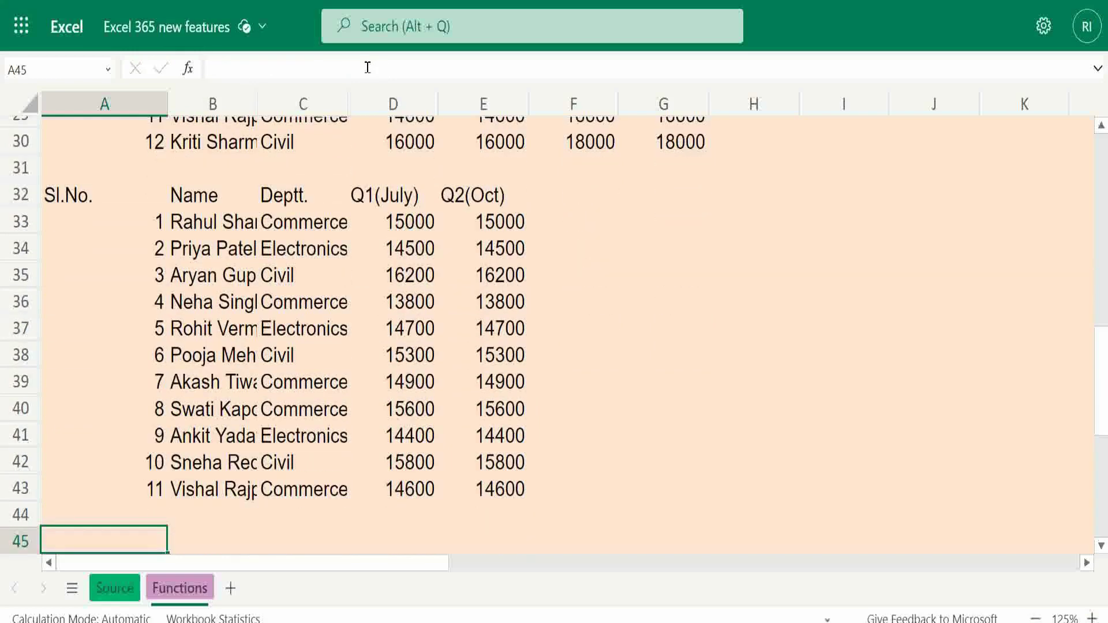
Step: Set the columns argument of the TAKE formula in A32 to 8
key(Up)
key(Up)
key(Up)
key(Up)
key(Up)
key(Up)
key(Up)
key(Up)
key(Up)
key(Up)
key(Up)
key(Up)
key(Up)
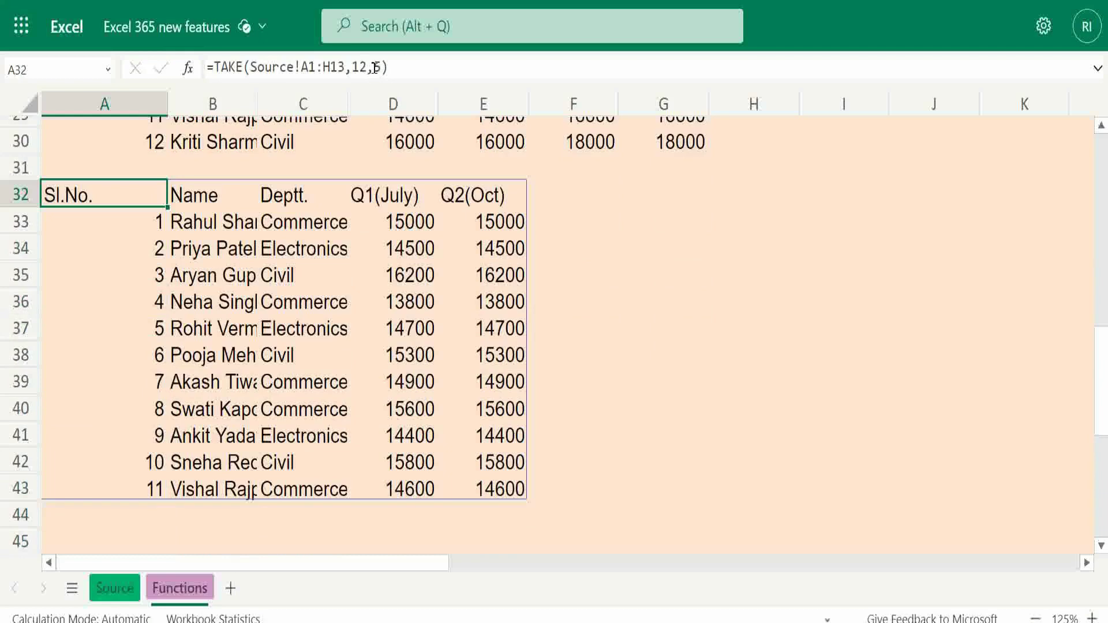
click(375, 68)
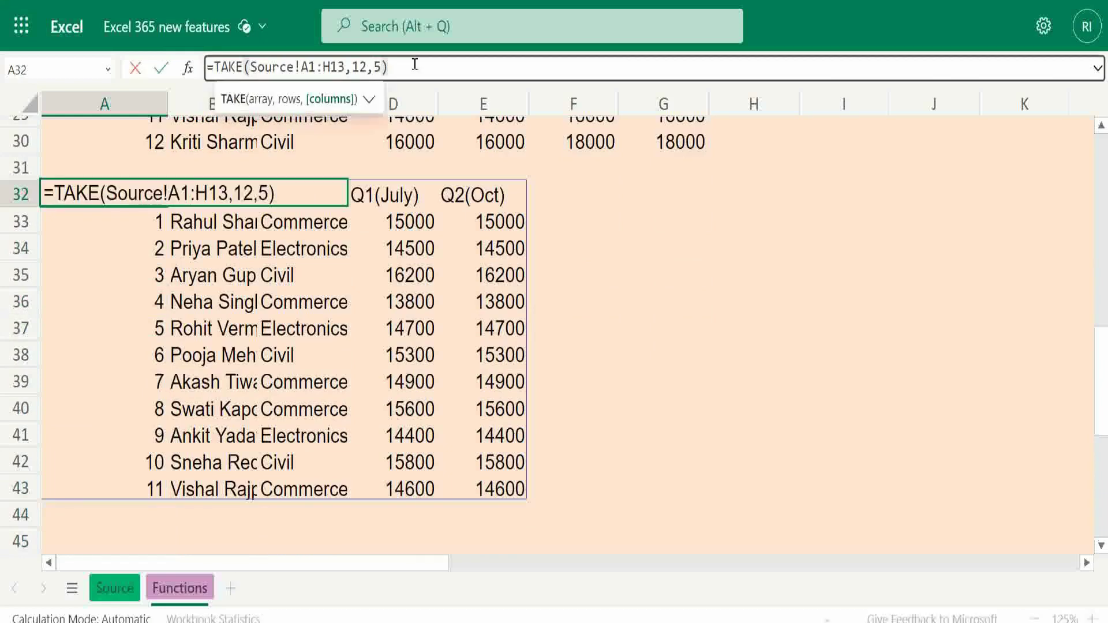
key(BackSpace)
text(5)
key(Return)
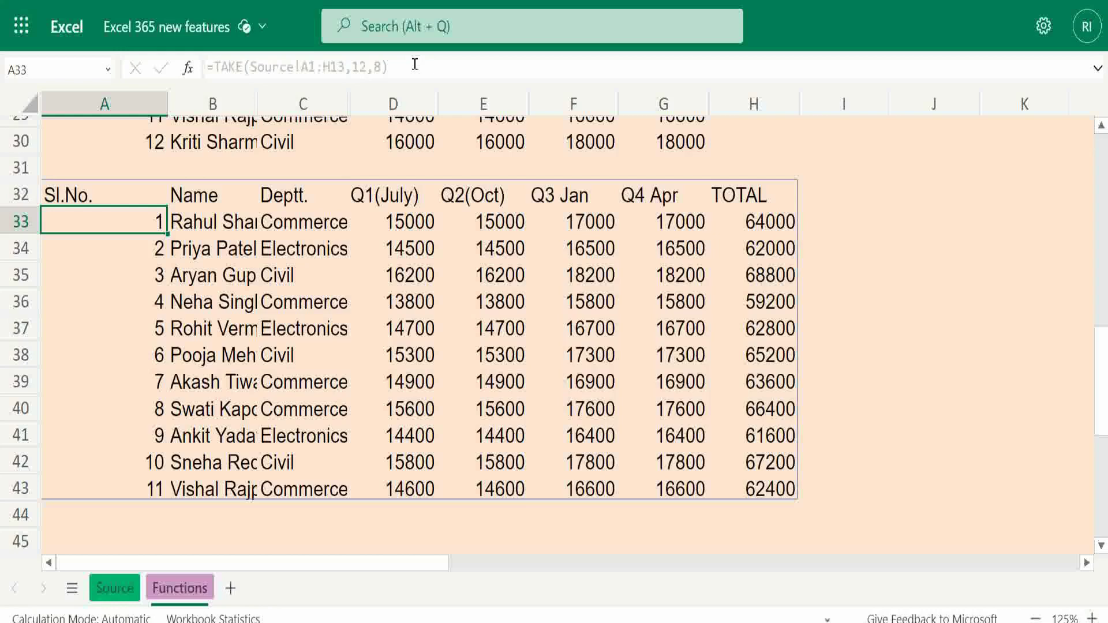
Step: Set the rows argument of the TAKE formula in A32 to -1 so it returns only the last row
key(Up)
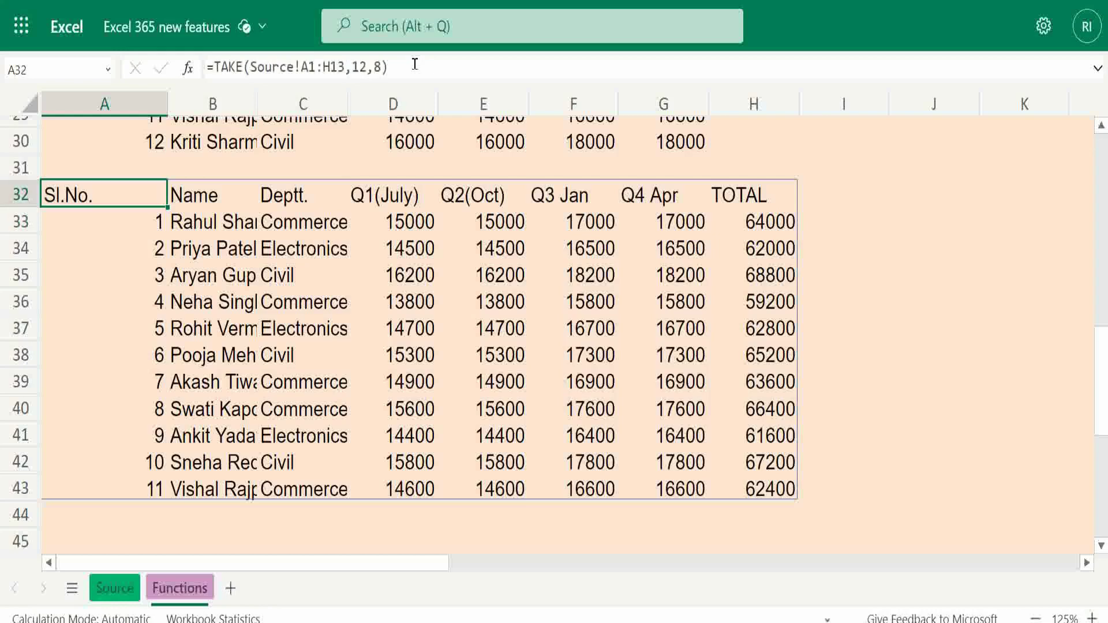
click(352, 68)
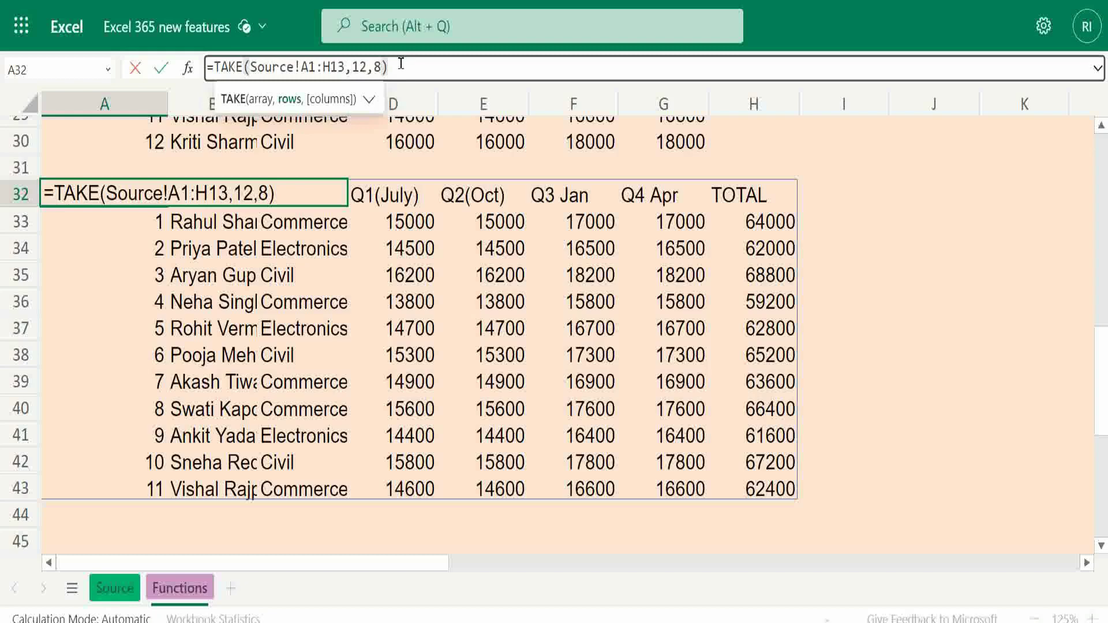
text(-)
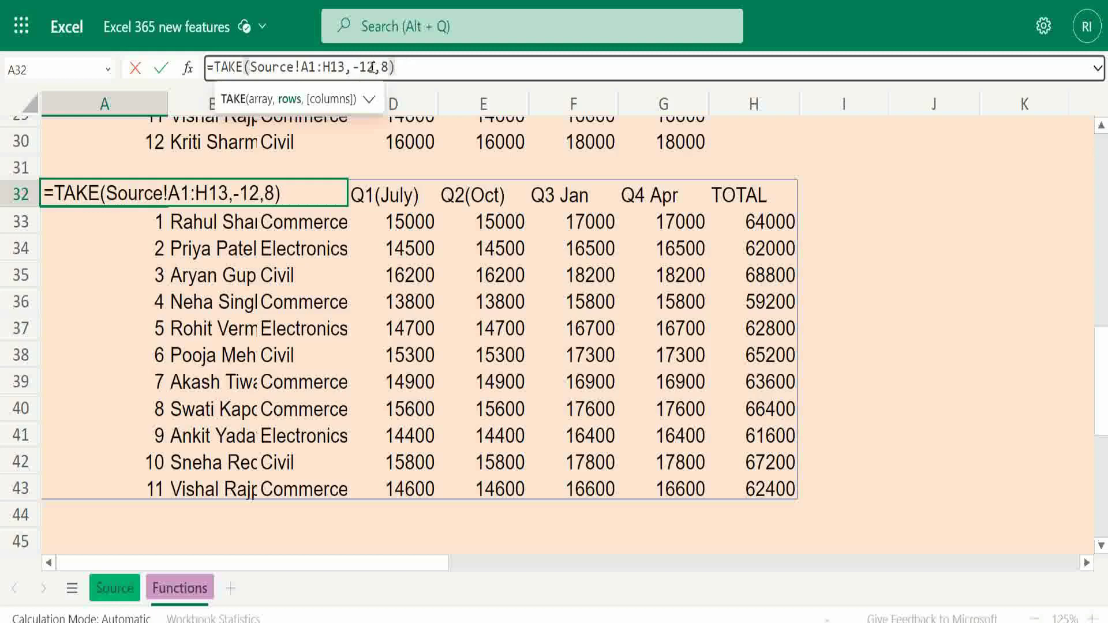
key(BackSpace)
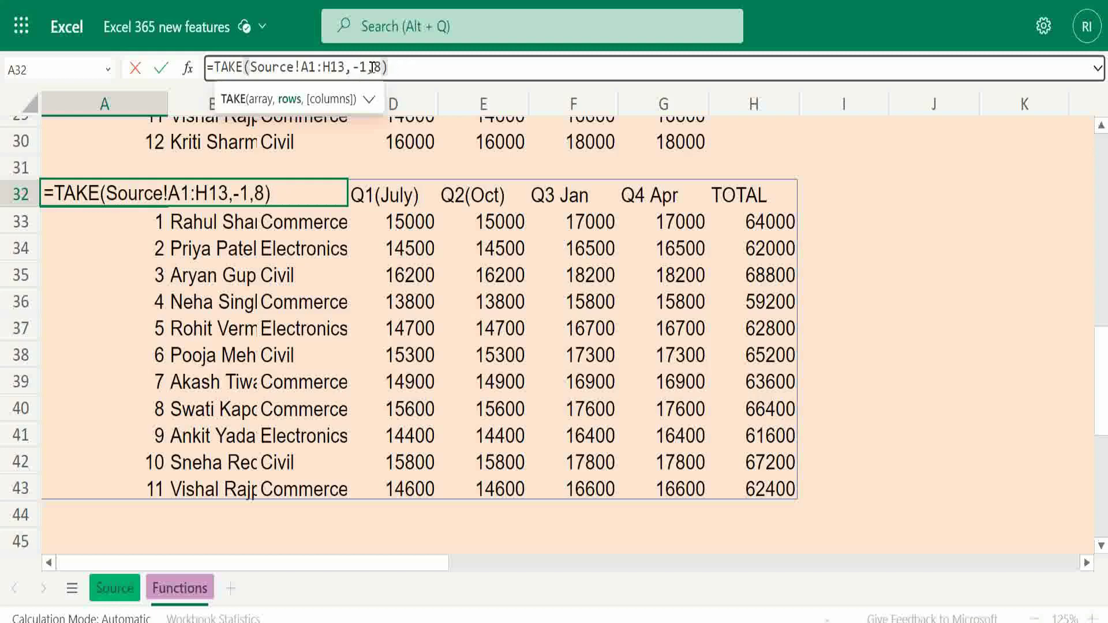
click(373, 68)
key(Return)
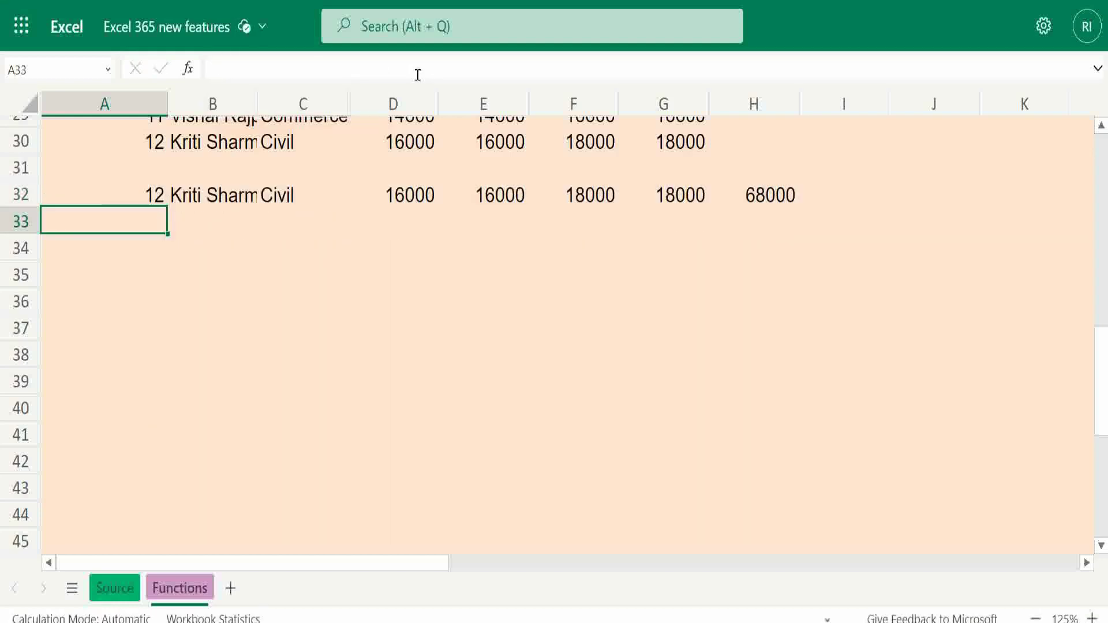
key(Up)
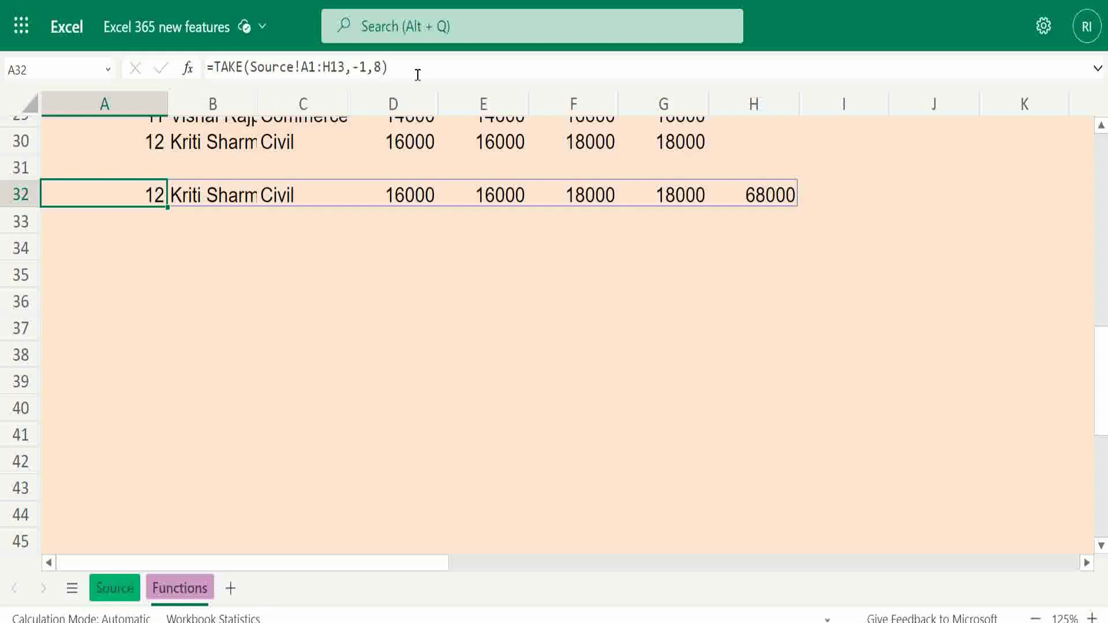